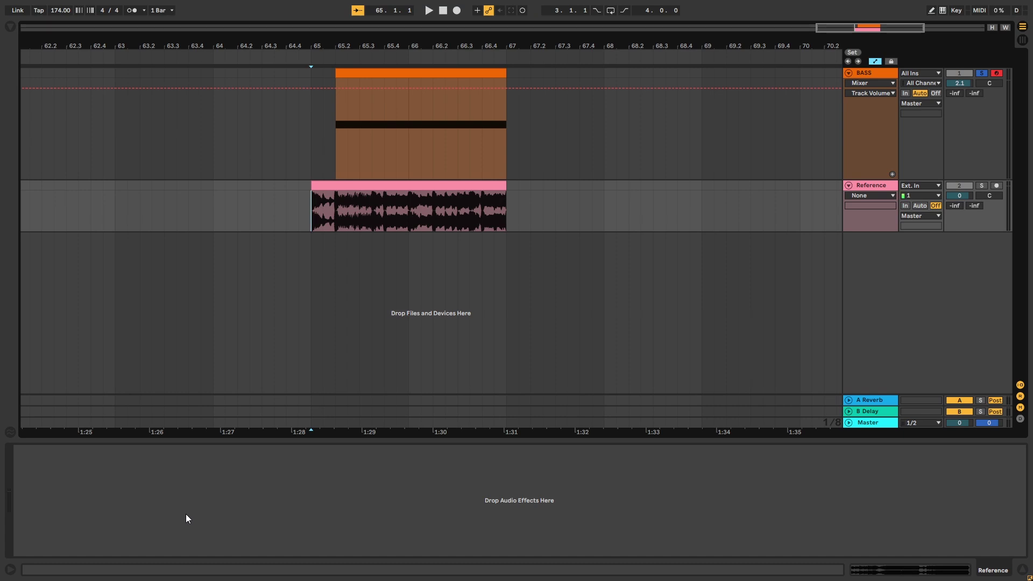
Step: Solo and audition the Reference track and the BASS track in turn to compare the original sound with the recreation
{"action": "left_click", "coordinate": [981, 185]}
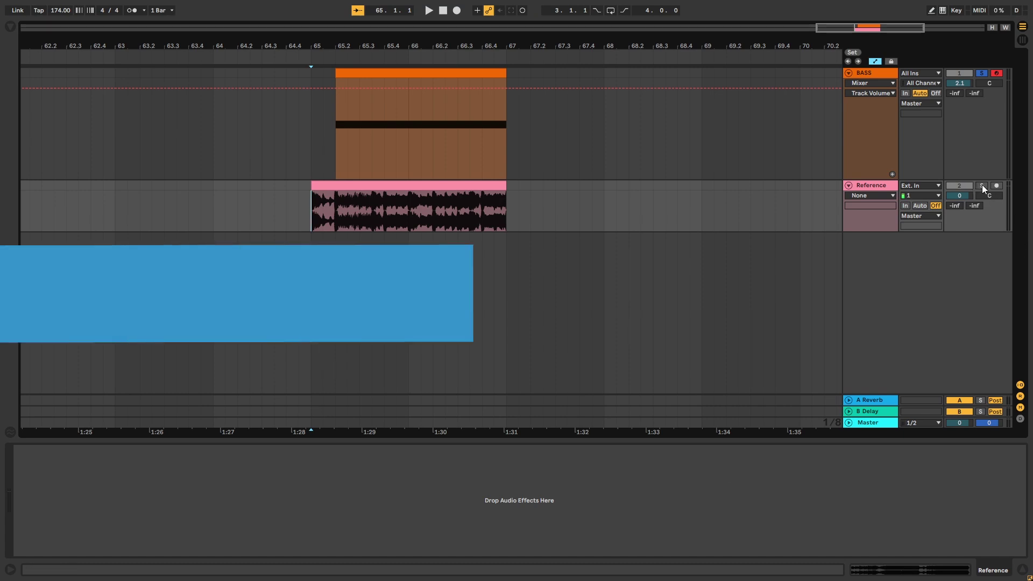
{"action": "key", "text": "space"}
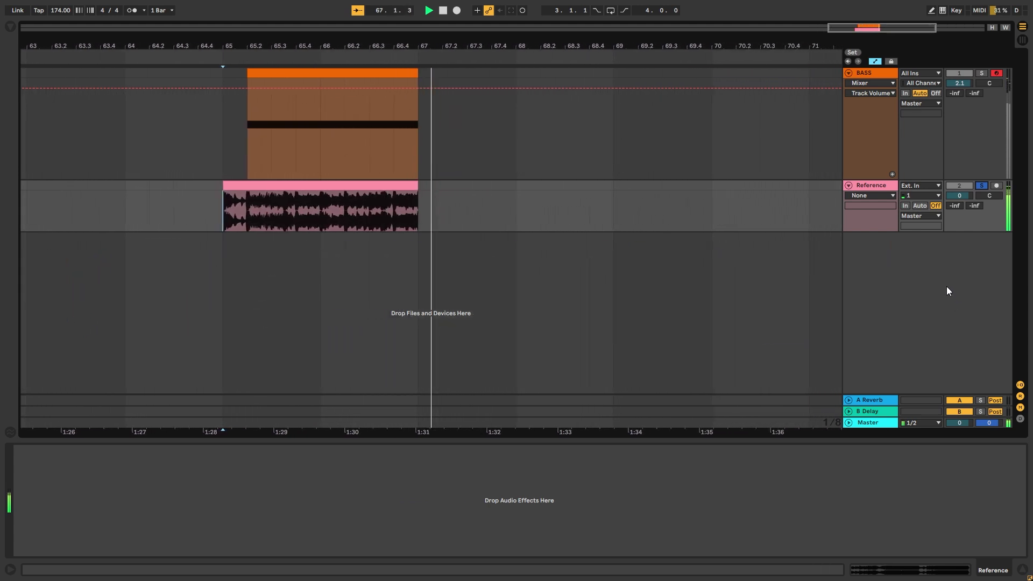
{"action": "left_click", "coordinate": [981, 72]}
{"action": "key", "text": "space"}
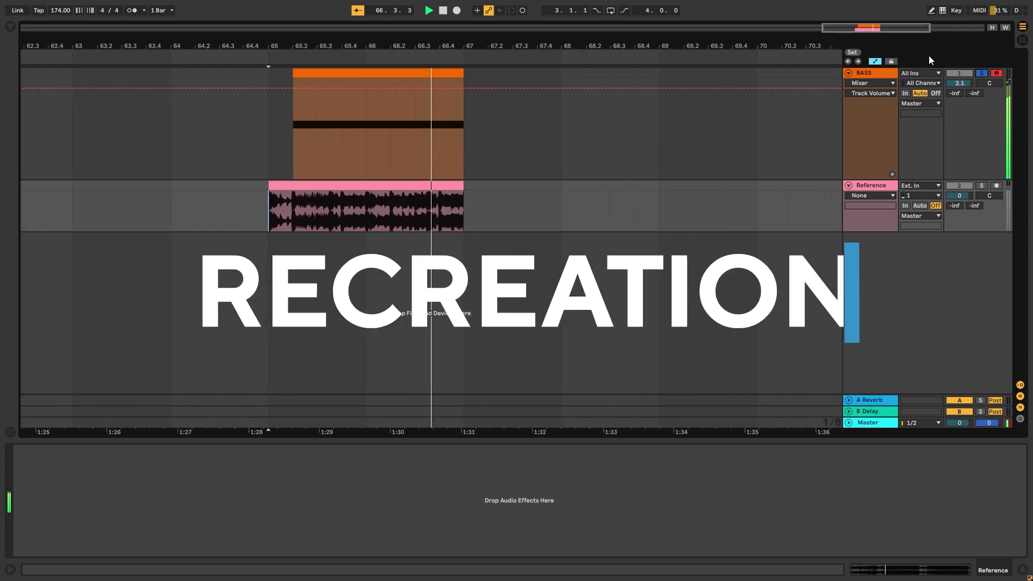
{"action": "key", "text": "space"}
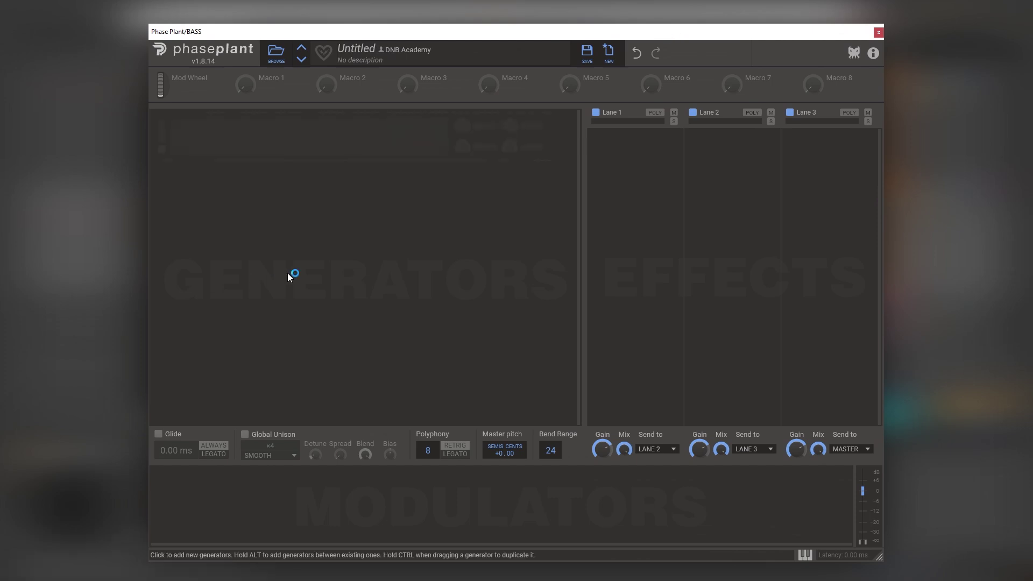
Step: Add a Wavetable generator, load the Beast wavetable from the Spectral category and set its frame to 129
{"action": "left_click", "coordinate": [318, 129]}
{"action": "left_click", "coordinate": [336, 201]}
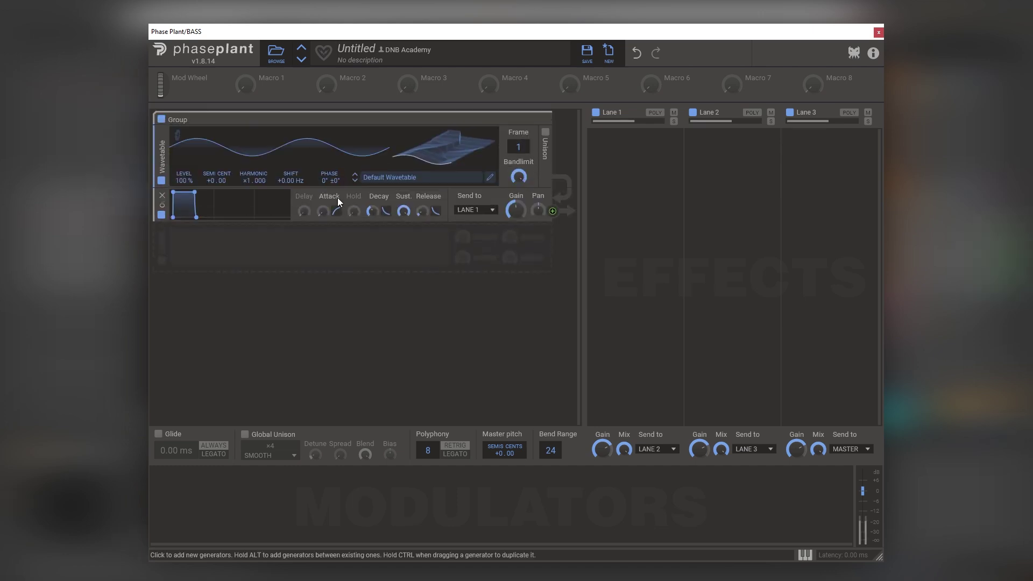
{"action": "left_click", "coordinate": [396, 177]}
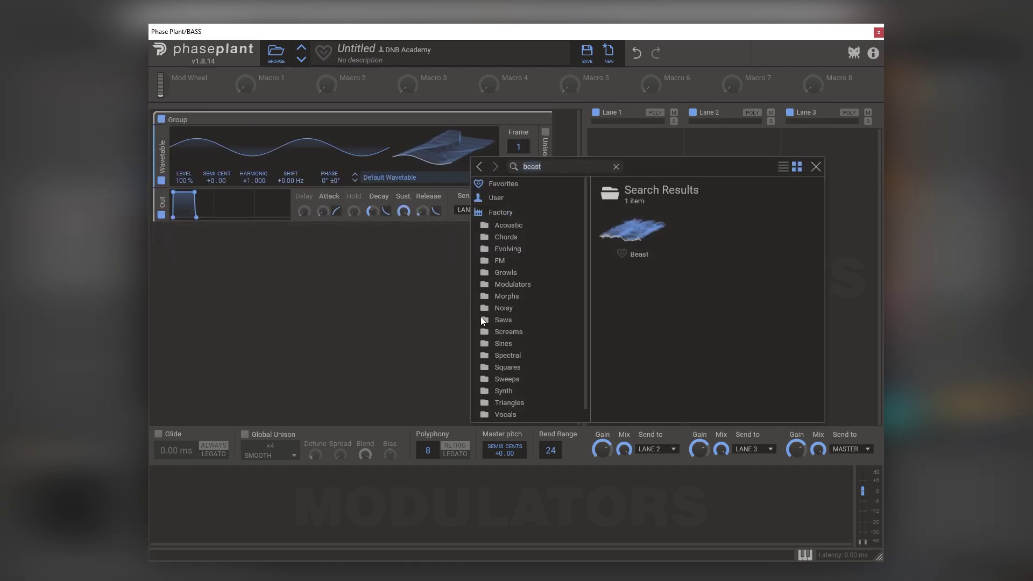
{"action": "left_click", "coordinate": [508, 355]}
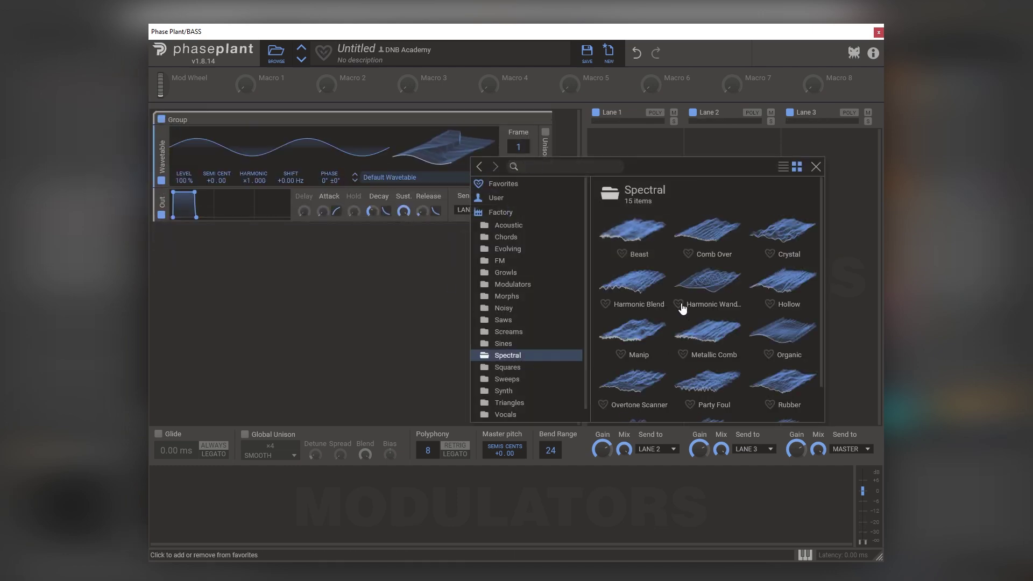
{"action": "left_click", "coordinate": [650, 237]}
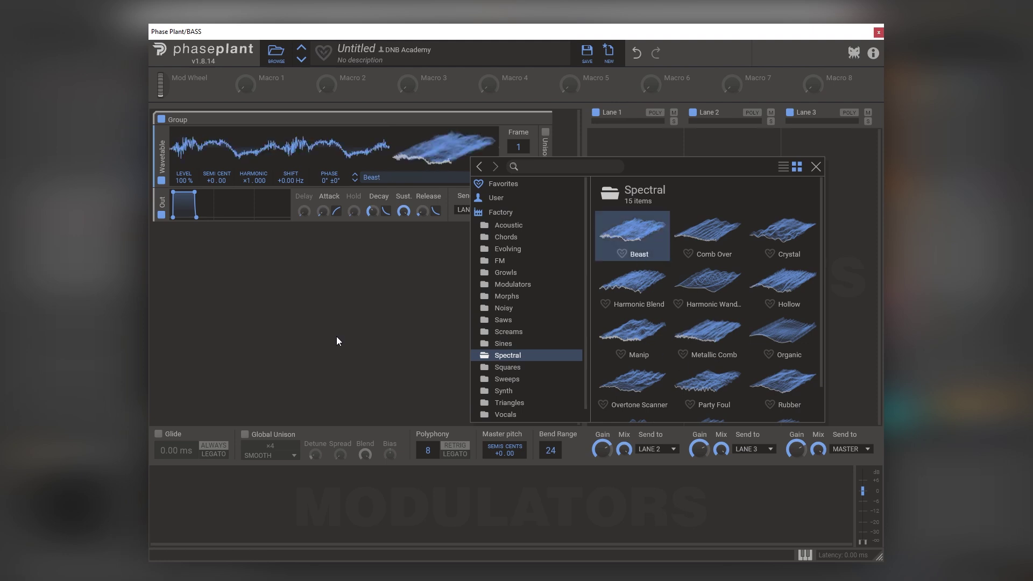
{"action": "left_click", "coordinate": [335, 330]}
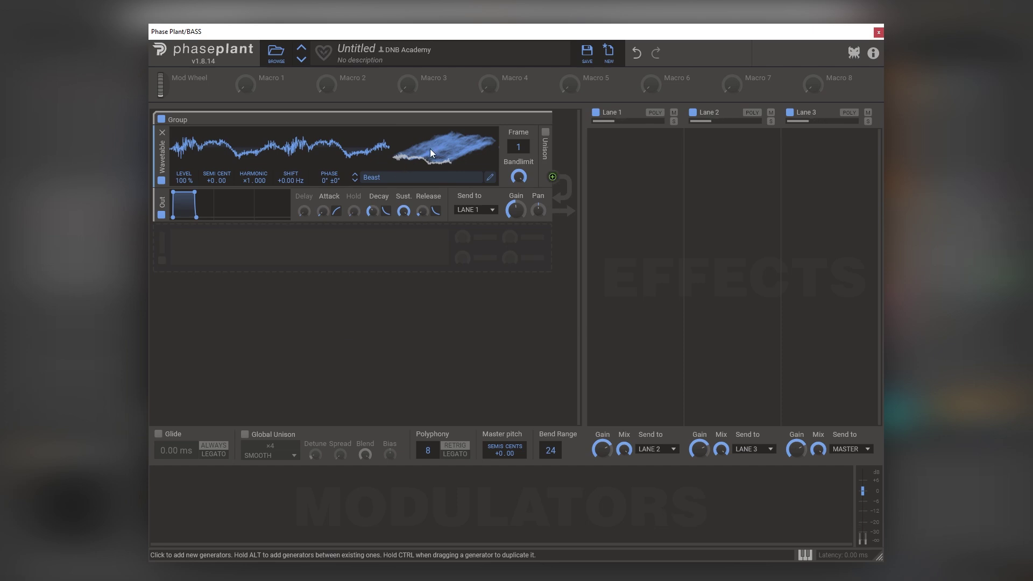
{"action": "left_click_drag", "start_coordinate": [440, 147], "coordinate": [440, 75]}
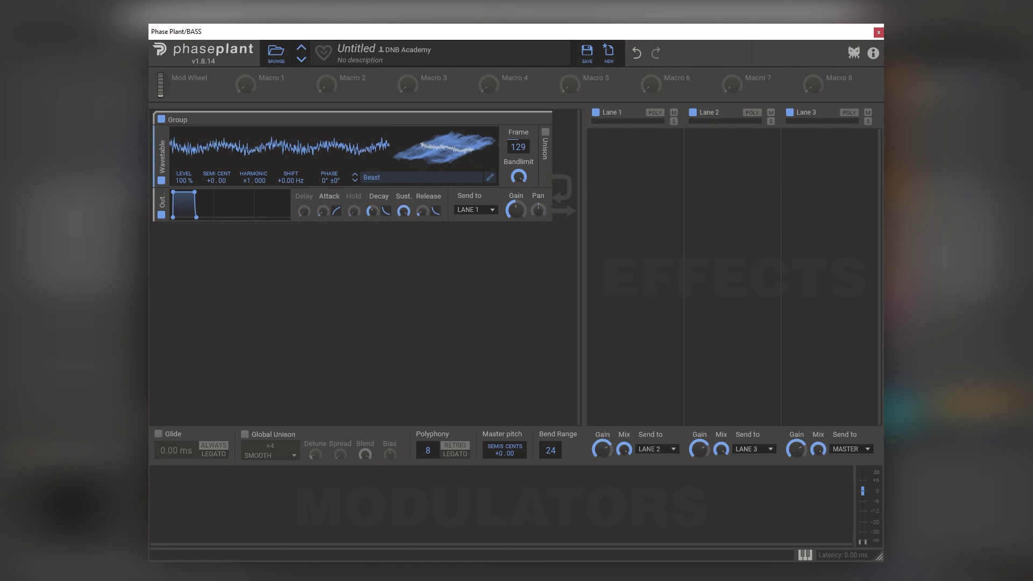
Step: Duplicate the Beast wavetable generator within the group and load the Dispersed Saw wavetable from the Saws category into the copy
{"action": "left_click_drag", "start_coordinate": [162, 158], "coordinate": [162, 213]}
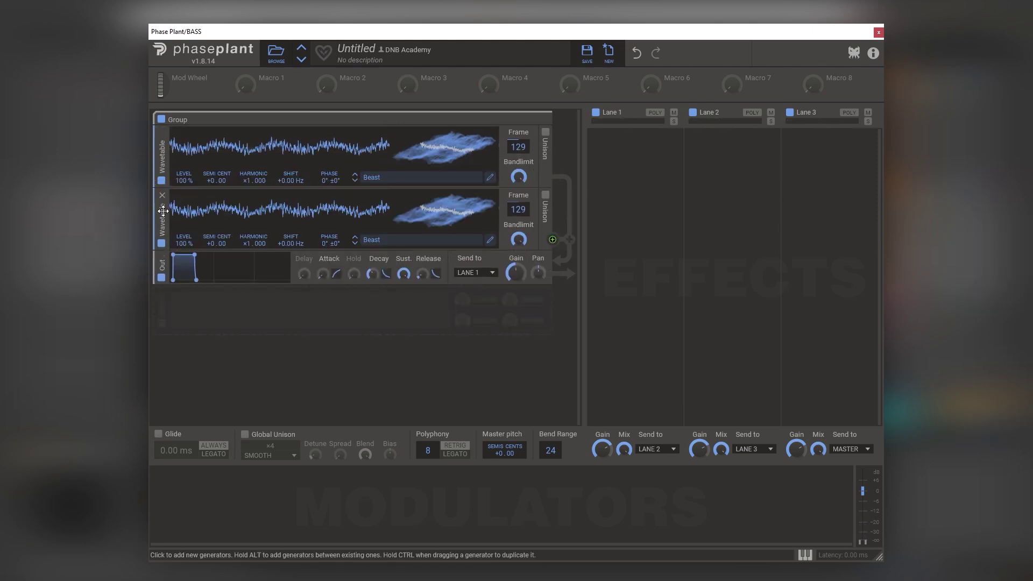
{"action": "left_click", "coordinate": [406, 240]}
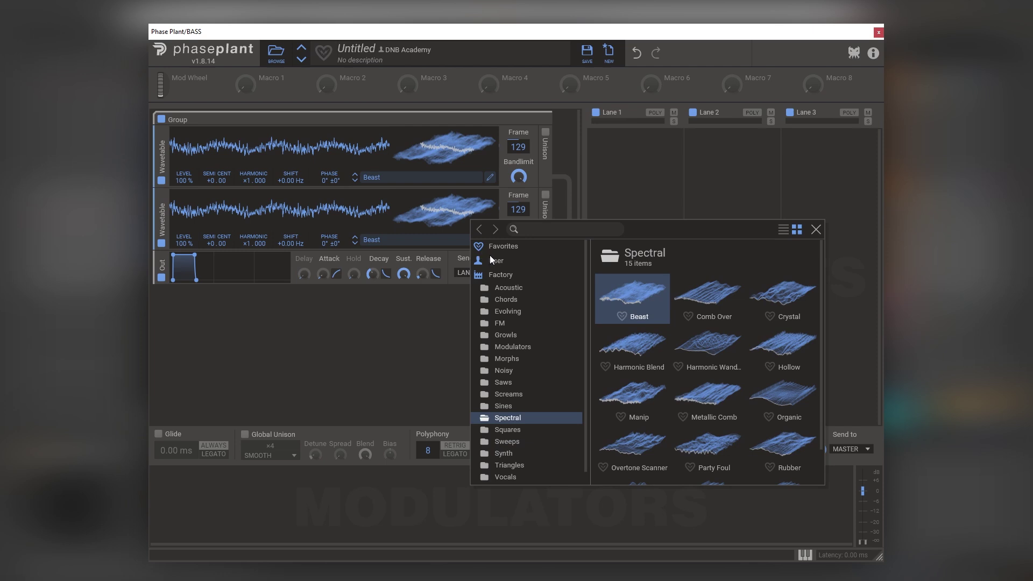
{"action": "left_click", "coordinate": [508, 385]}
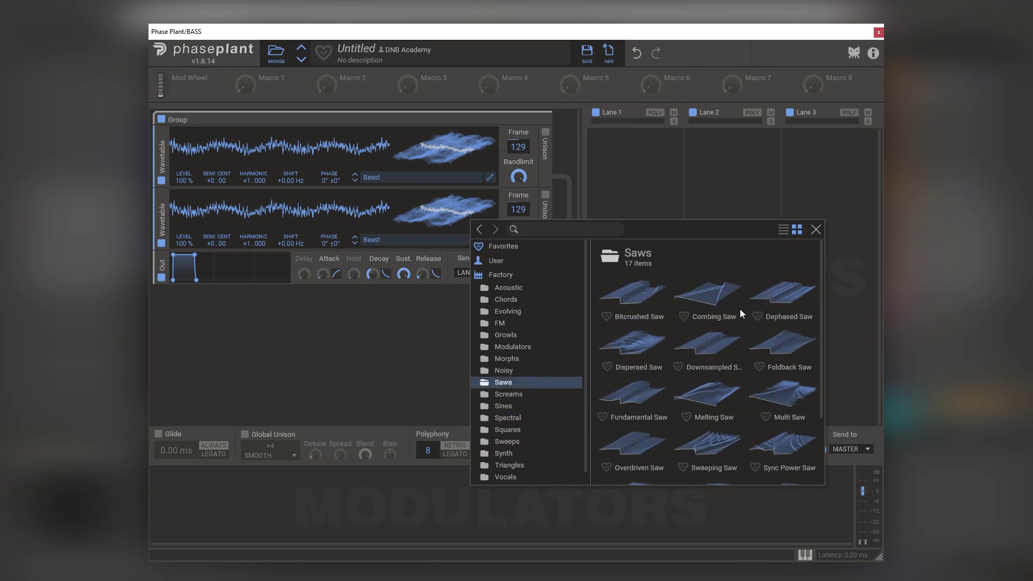
{"action": "left_click", "coordinate": [655, 342]}
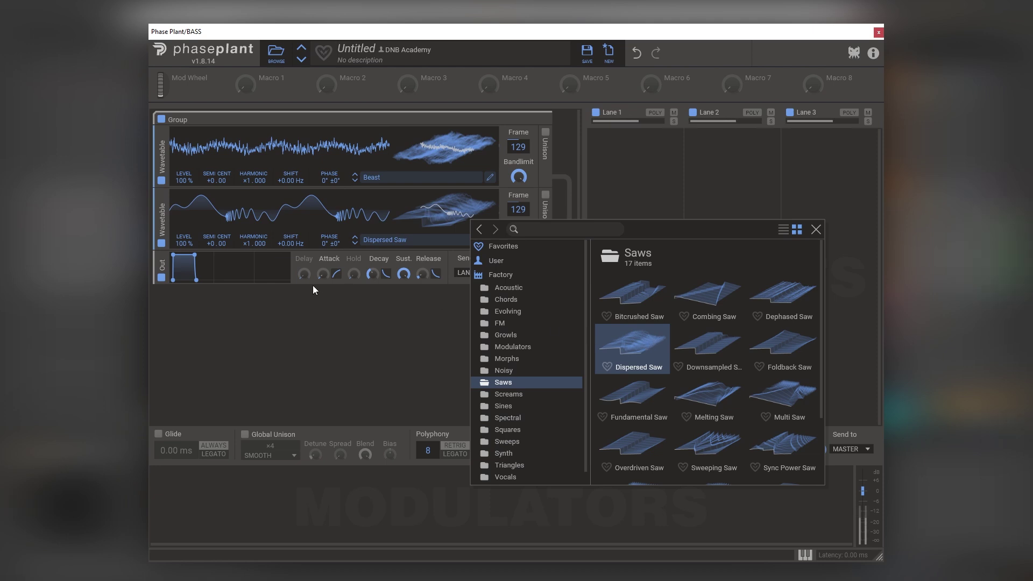
{"action": "left_click", "coordinate": [269, 322]}
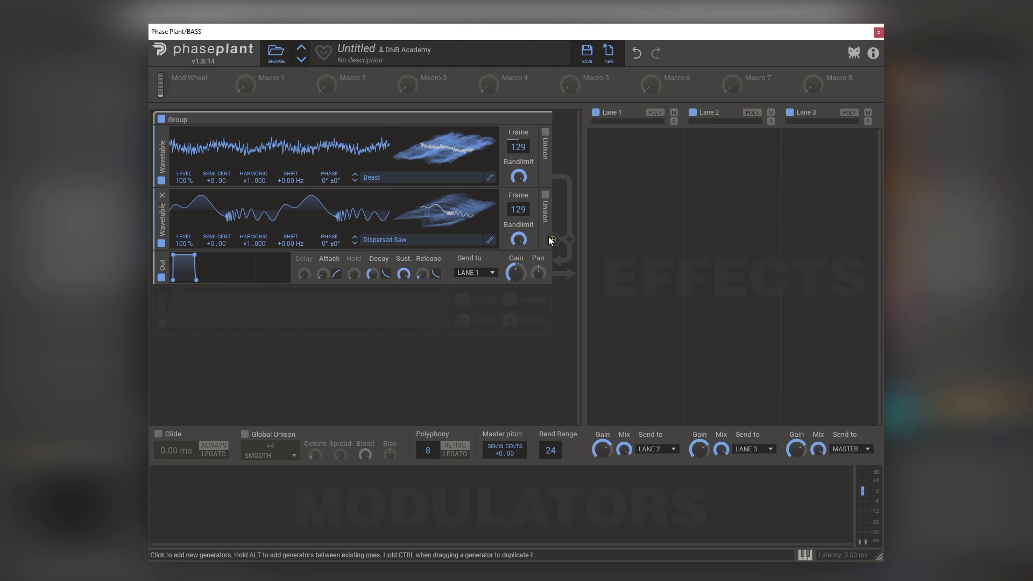
Step: Modulate the phase of the Beast wavetable with the Dispersed Saw generator's output at 28 %
{"action": "left_click_drag", "start_coordinate": [553, 240], "coordinate": [329, 188]}
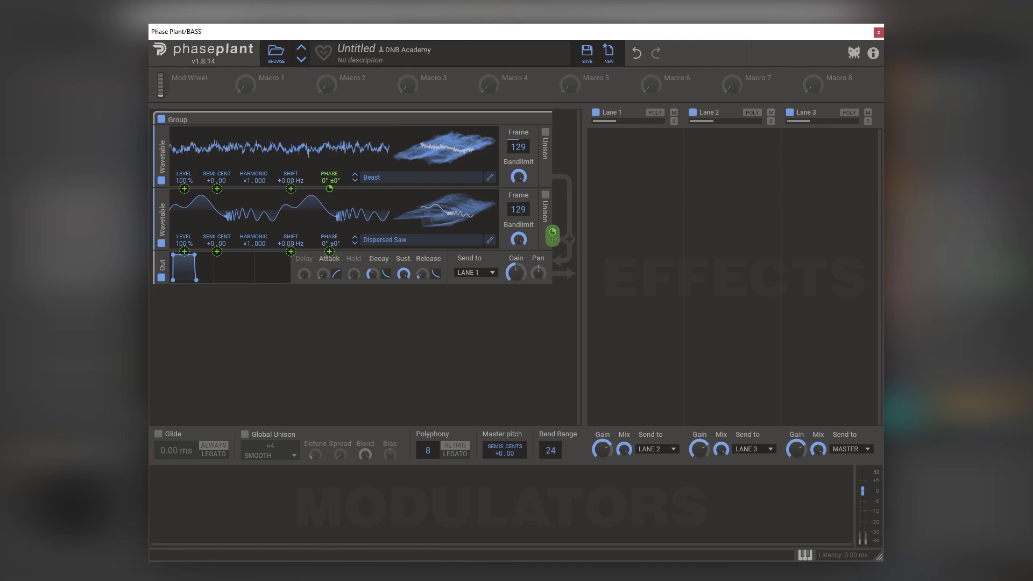
{"action": "mouse_move", "coordinate": [329, 188]}
{"action": "left_click_drag", "start_coordinate": [329, 188], "coordinate": [329, 172]}
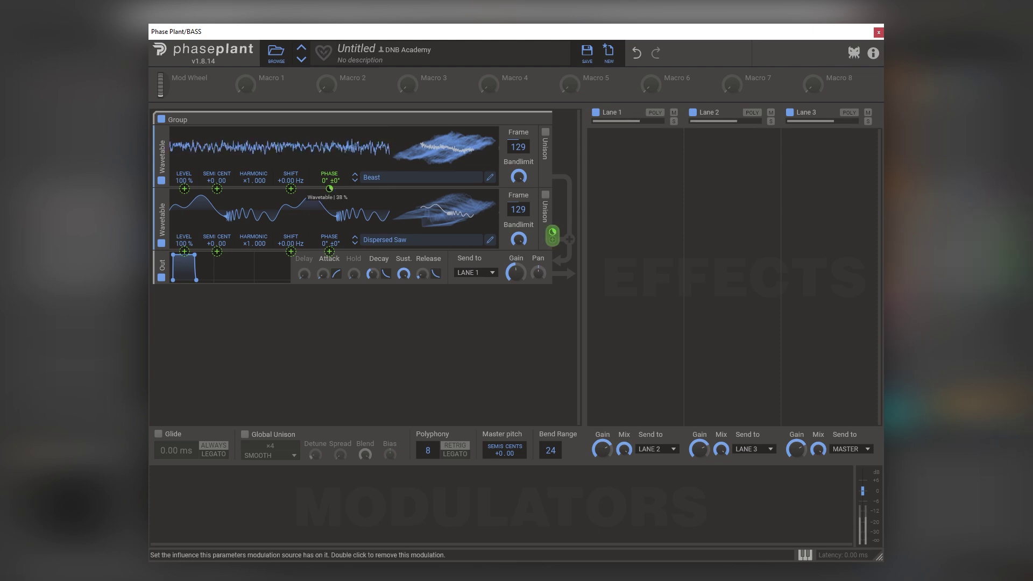
Step: Add an Analog generator below the two wavetables and set its waveform to sine
{"action": "left_click", "coordinate": [309, 314]}
{"action": "left_click", "coordinate": [297, 350]}
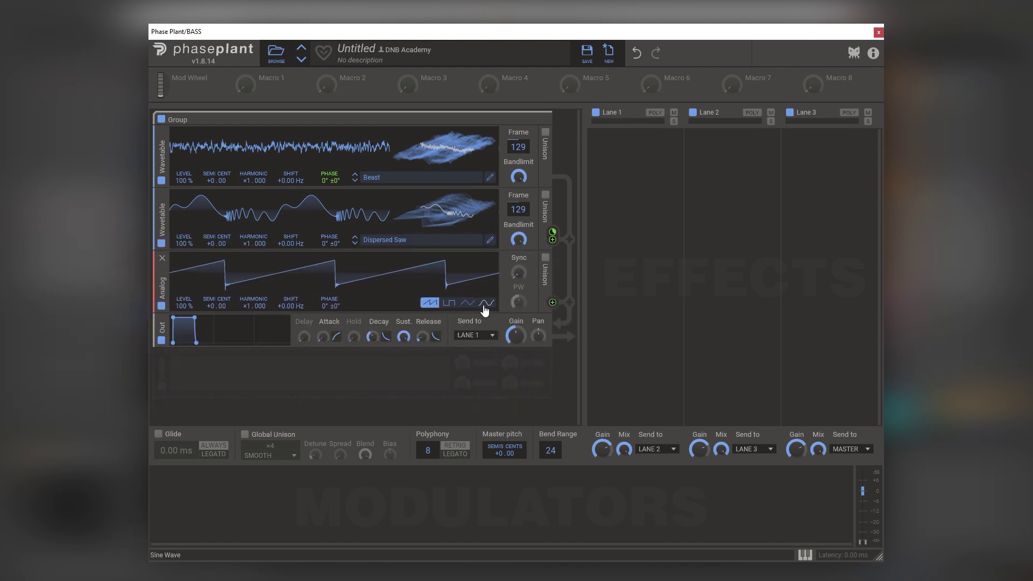
{"action": "left_click", "coordinate": [486, 302]}
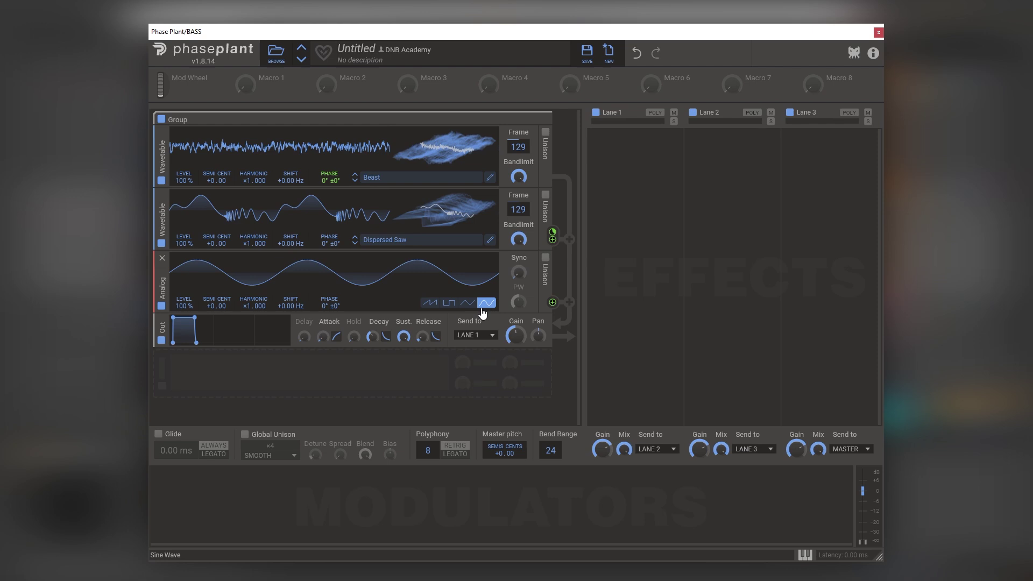
Step: Add a Distortion effect in Overdrive mode and place it between the Analog generator and the group's output
{"action": "left_click", "coordinate": [226, 363]}
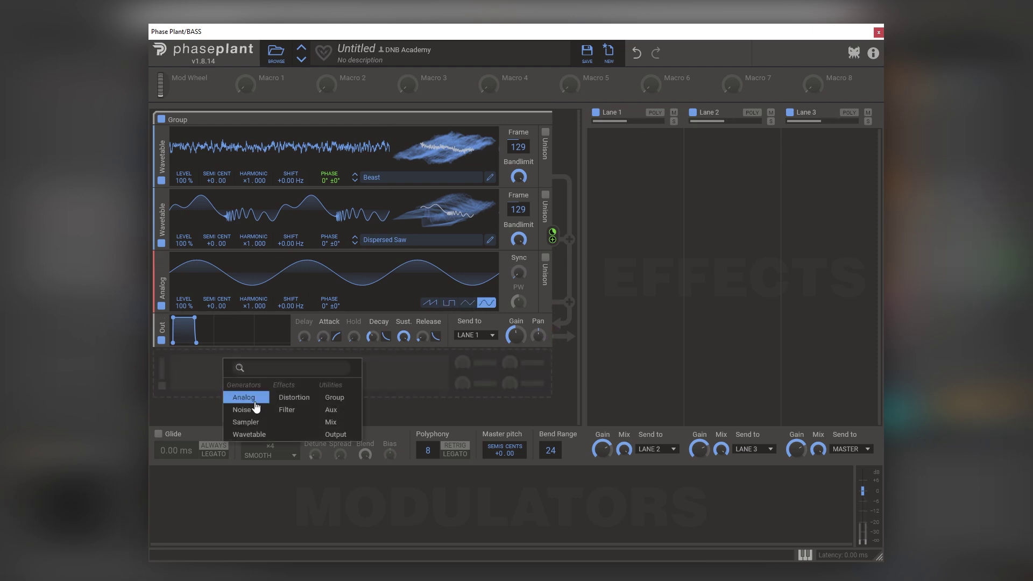
{"action": "left_click", "coordinate": [295, 395]}
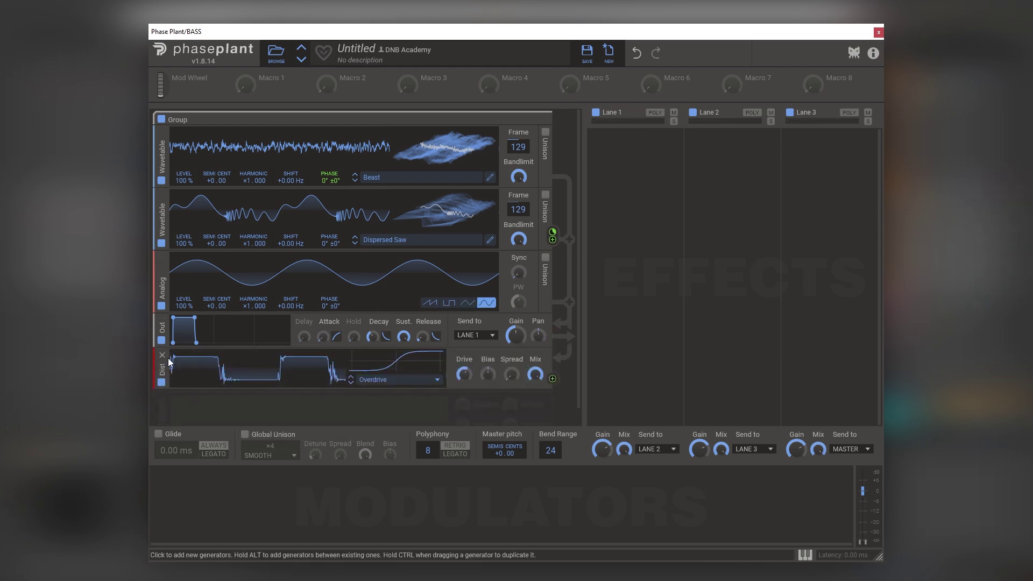
{"action": "left_click_drag", "start_coordinate": [168, 357], "coordinate": [164, 334]}
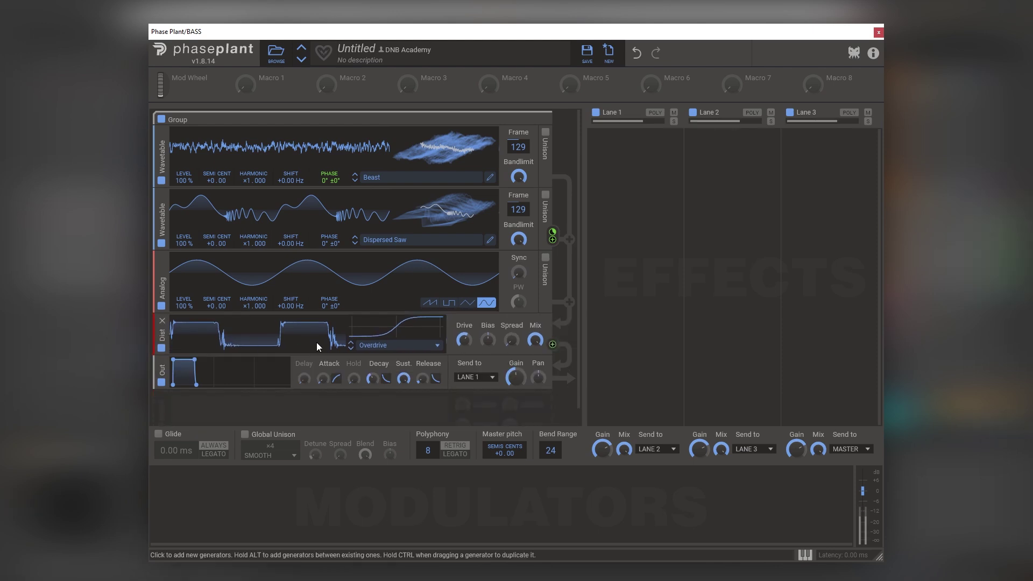
{"action": "mouse_move", "coordinate": [464, 339]}
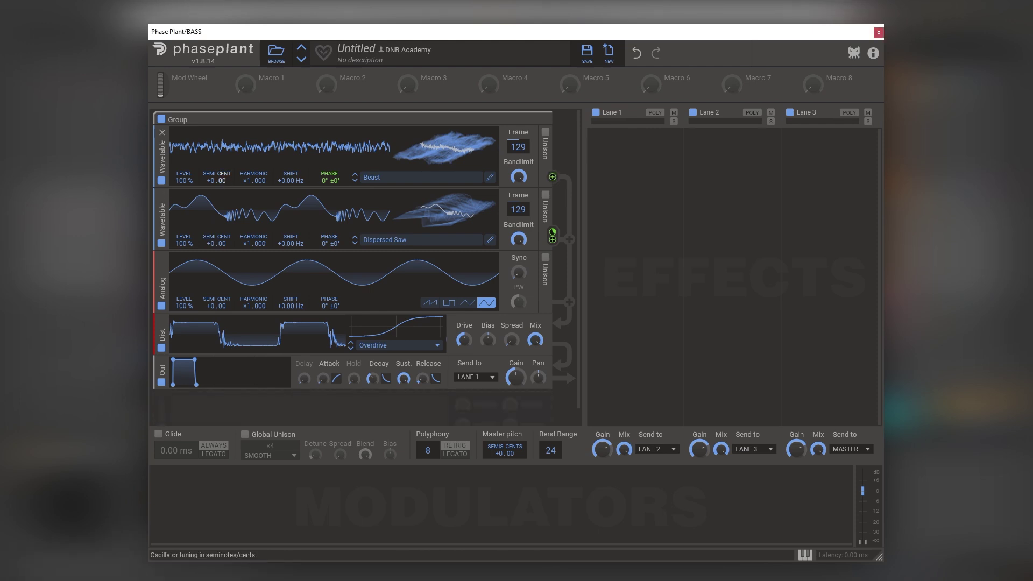
Step: Detune the Beast wavetable by +0.14 and the Dispersed Saw wavetable by +0.62
{"action": "left_click_drag", "start_coordinate": [222, 180], "coordinate": [221, 174]}
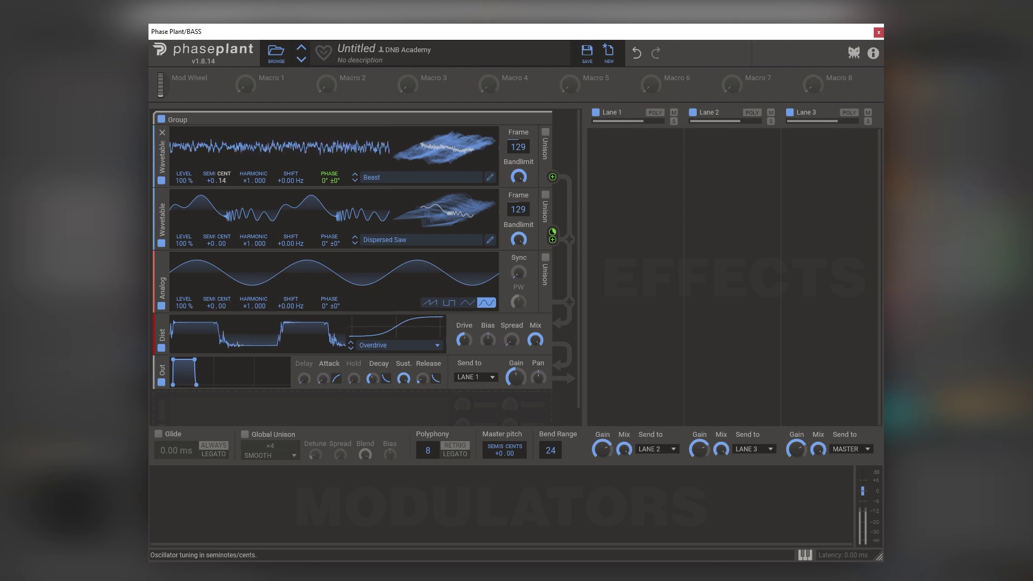
{"action": "left_click_drag", "start_coordinate": [224, 243], "coordinate": [224, 215]}
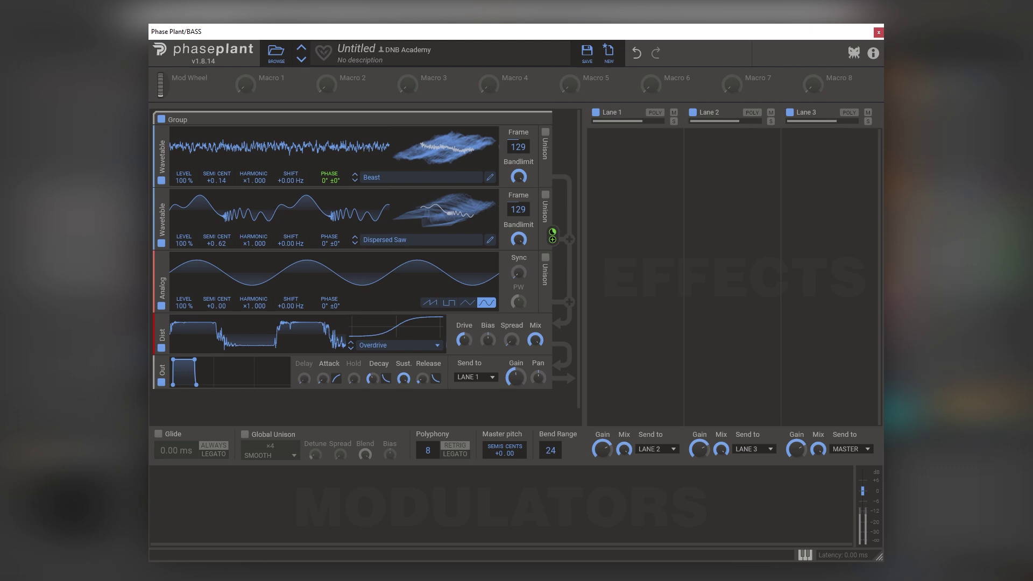
Step: Show the on-screen keyboard, try out the pitch bend wheel and close the synth window
{"action": "left_click", "coordinate": [805, 555]}
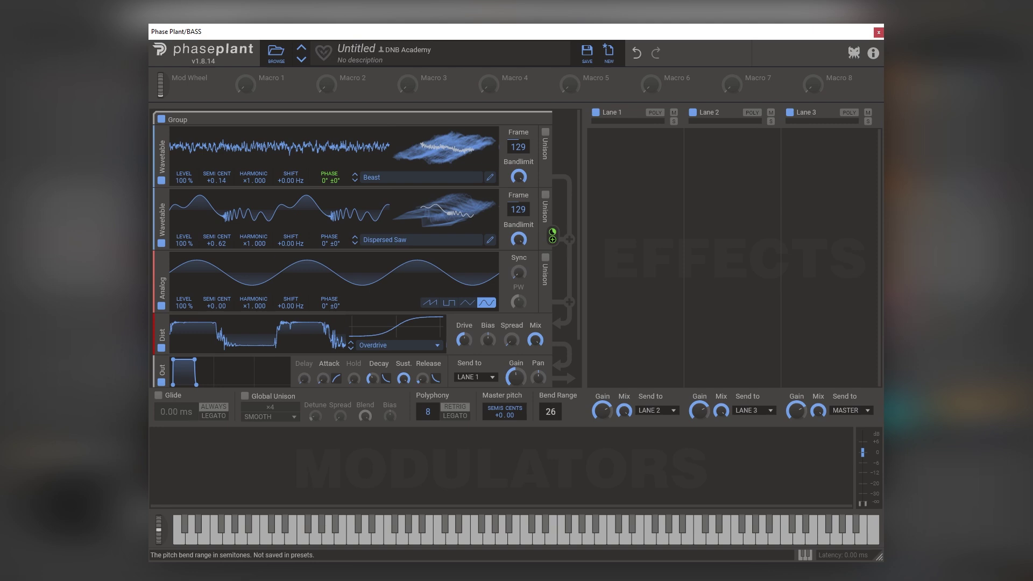
{"action": "left_click_drag", "start_coordinate": [160, 538], "coordinate": [164, 512]}
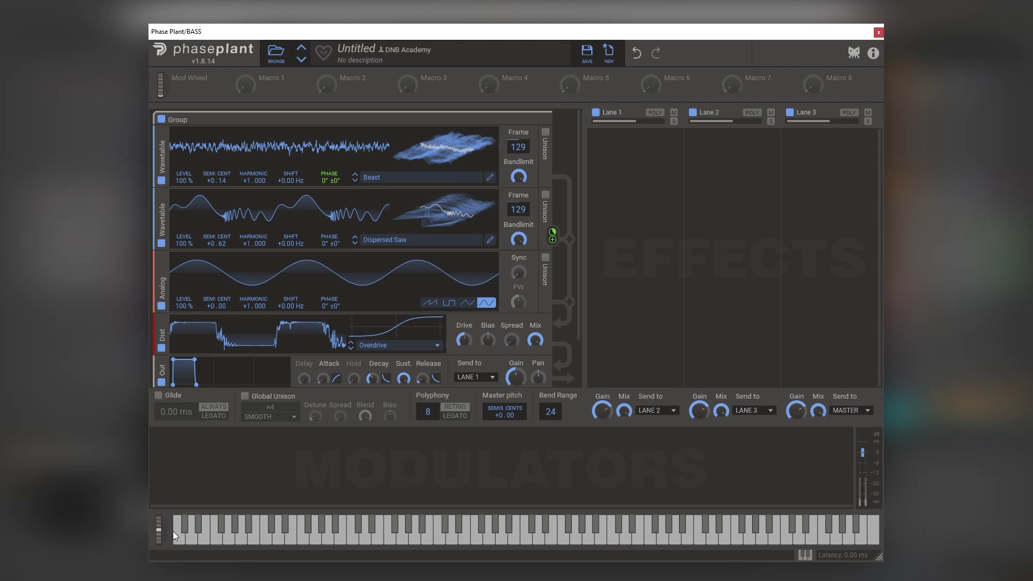
{"action": "mouse_move", "coordinate": [157, 537]}
{"action": "left_mouse_down"}
{"action": "mouse_move", "coordinate": [175, 495]}
{"action": "mouse_move", "coordinate": [169, 521]}
{"action": "left_mouse_up"}
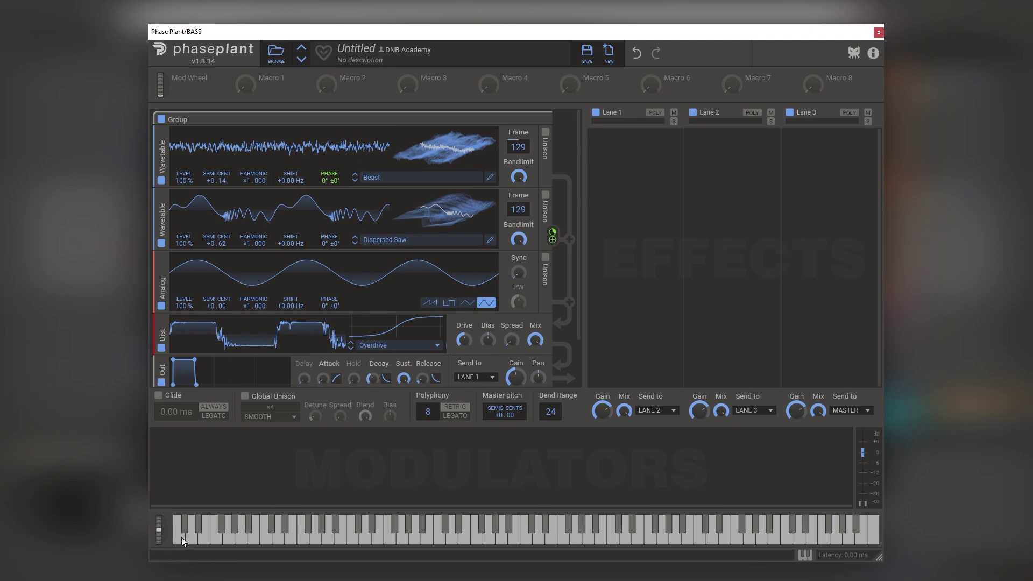
{"action": "left_click", "coordinate": [877, 32]}
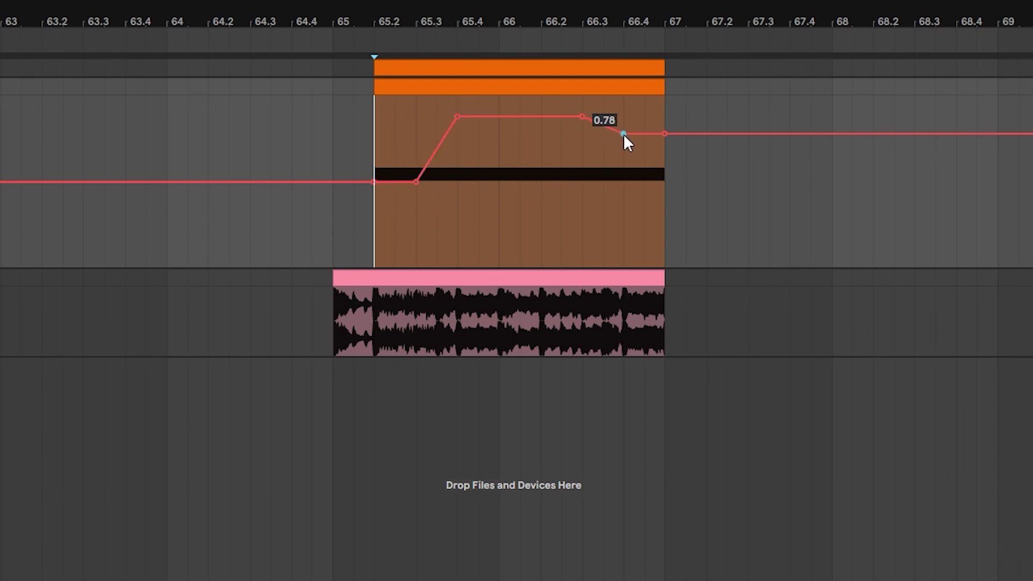
Step: Play the automated BASS clip and the Reference clip from 65.2 to compare their pitch movement
{"action": "key", "text": "space"}
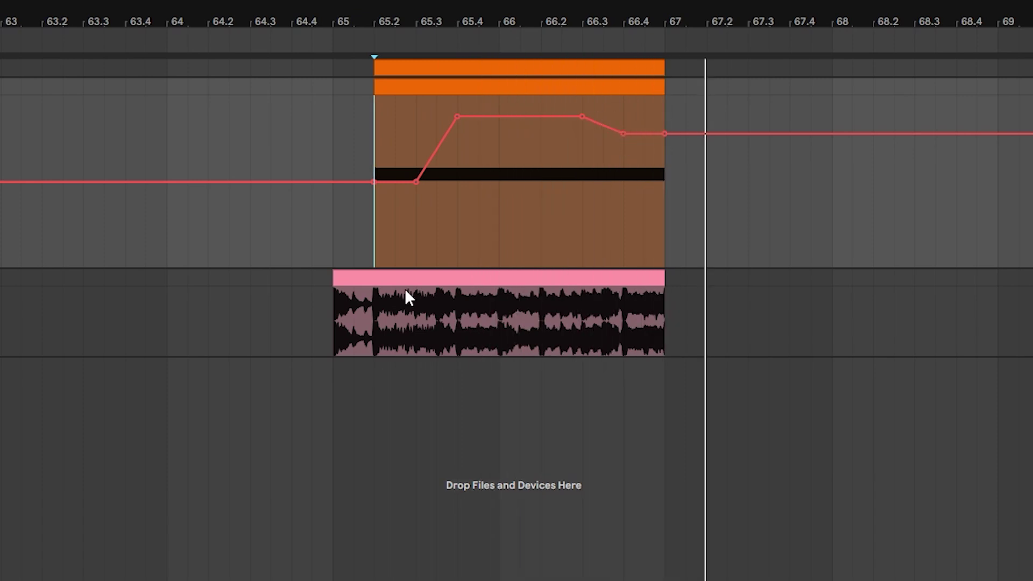
{"action": "left_click", "coordinate": [376, 304]}
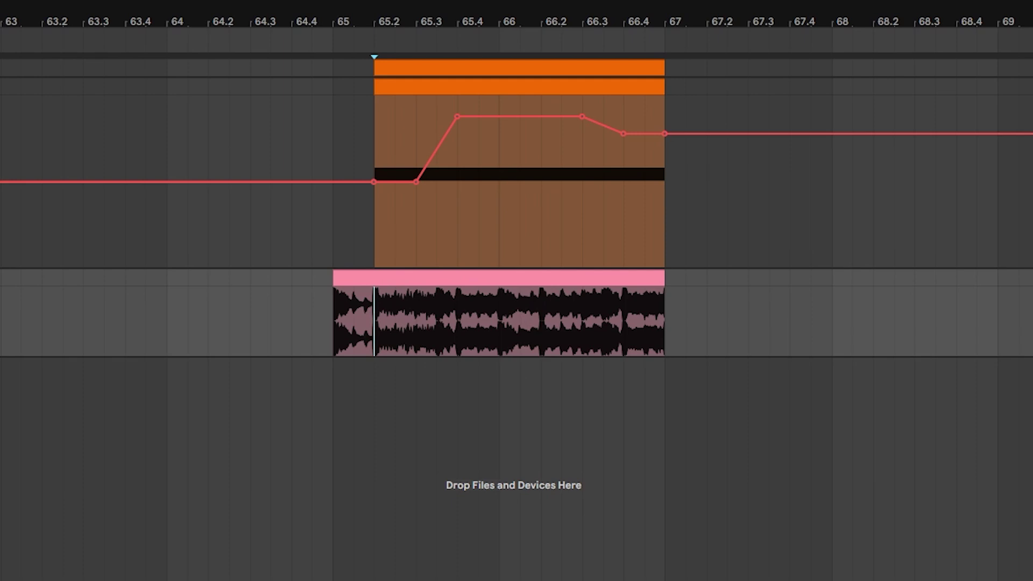
{"action": "key", "text": "space"}
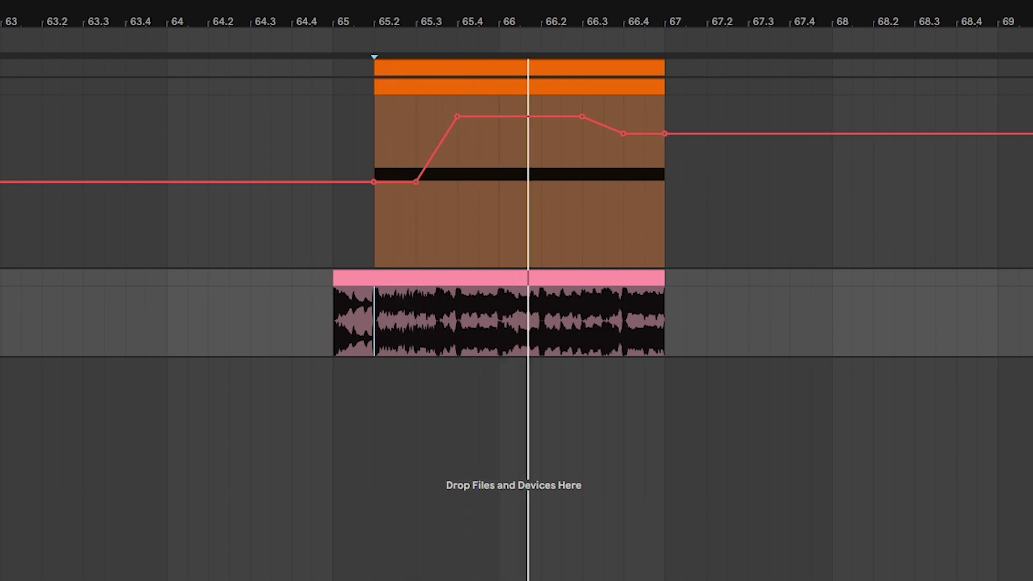
{"action": "key", "text": "space"}
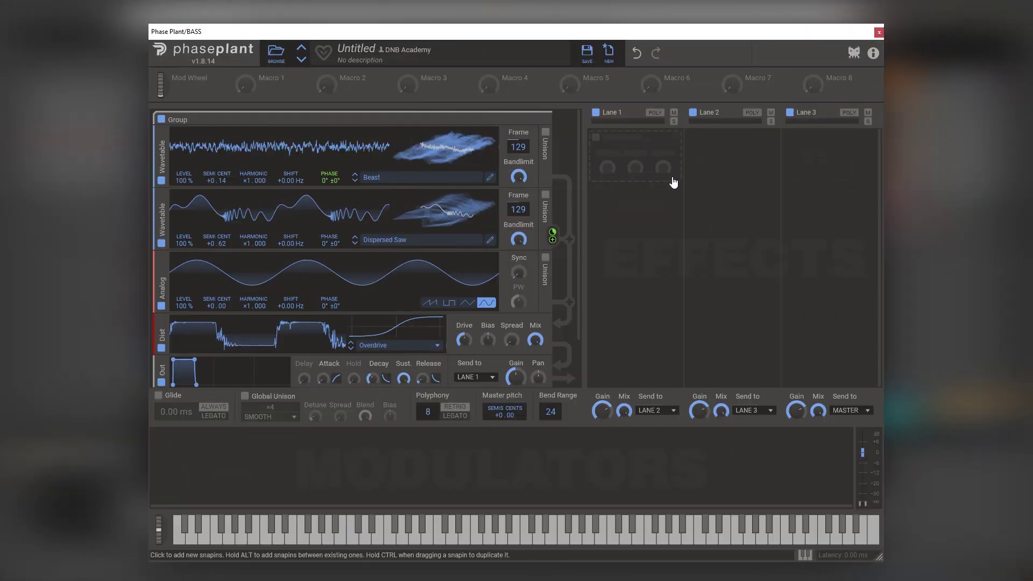
Step: Add a Filter to Lane 1, set it to band-pass and lower its cutoff slightly
{"action": "left_click", "coordinate": [619, 160]}
{"action": "left_click", "coordinate": [706, 181]}
{"action": "left_click", "coordinate": [611, 197]}
{"action": "left_click_drag", "start_coordinate": [605, 225], "coordinate": [605, 232]}
Step: Add a Disperser below the Filter in Lane 1
{"action": "left_click", "coordinate": [613, 285]}
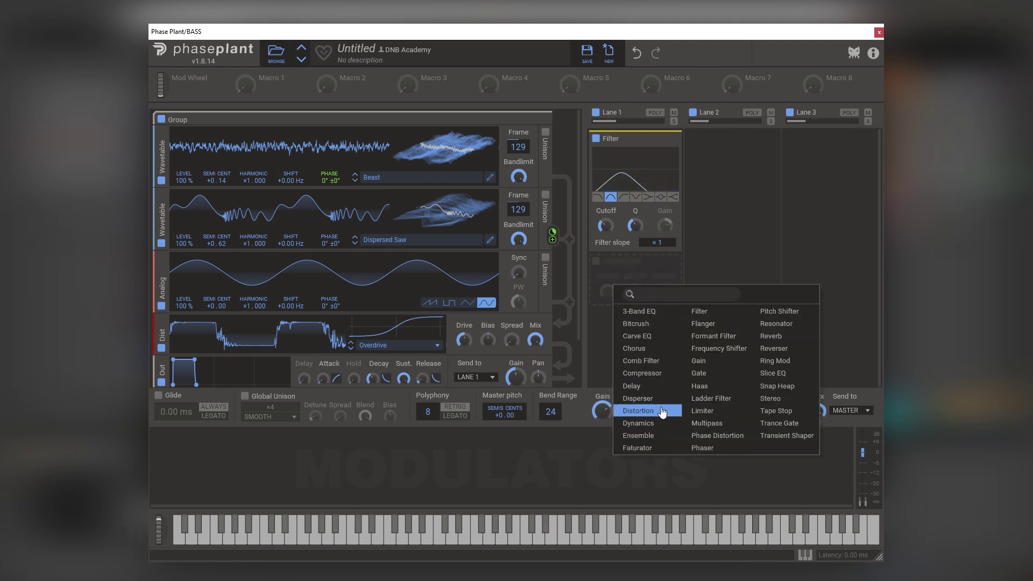
{"action": "left_click", "coordinate": [658, 398]}
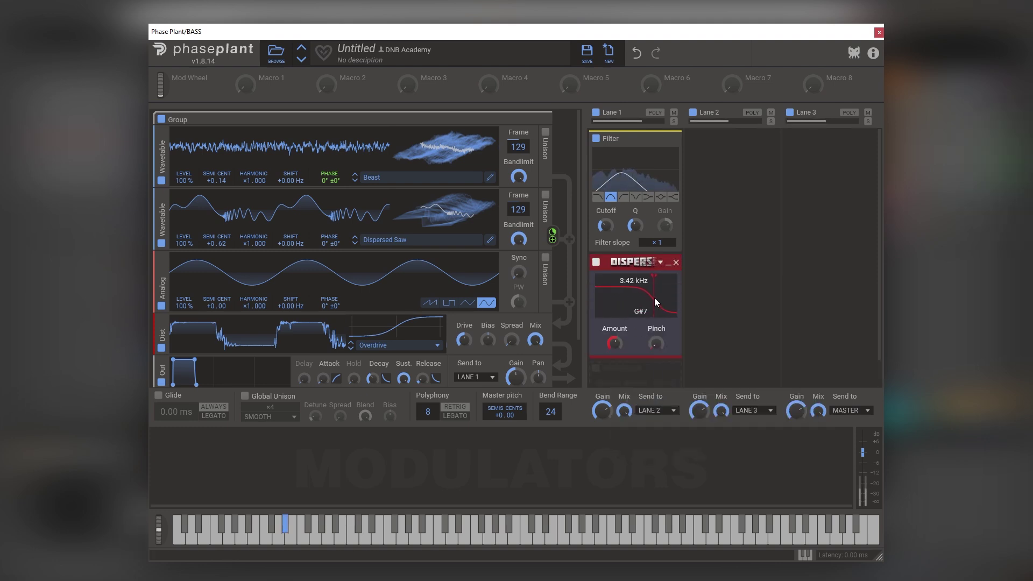
Step: Set the Disperser's frequency to 3.25 kHz and raise its Pinch
{"action": "left_click_drag", "start_coordinate": [655, 301], "coordinate": [653, 301]}
{"action": "left_click_drag", "start_coordinate": [656, 343], "coordinate": [655, 328]}
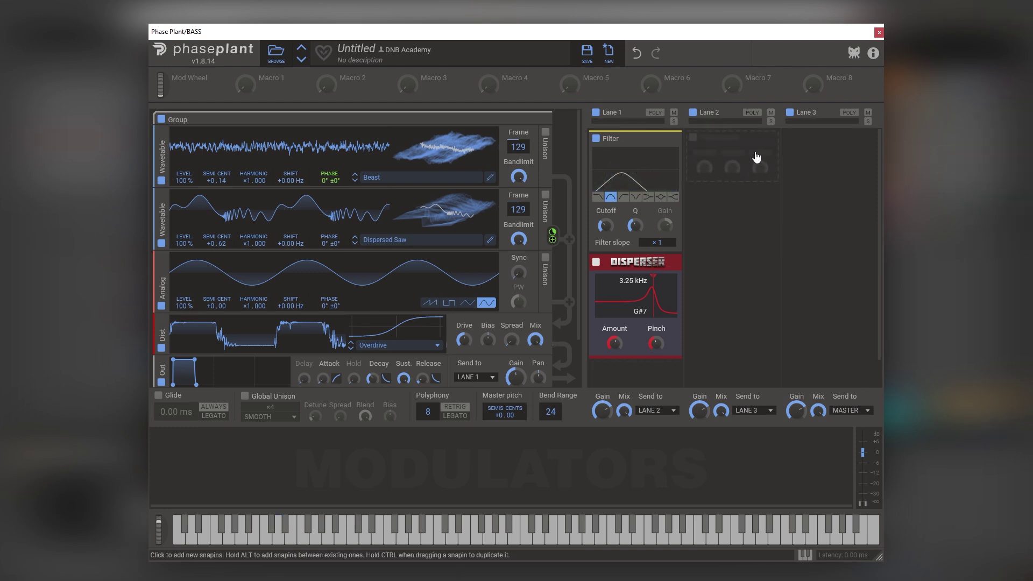
Step: Add a Phase Distortion at the start of Lane 2 and raise its Drive
{"action": "left_click", "coordinate": [754, 155]}
{"action": "left_click", "coordinate": [781, 301]}
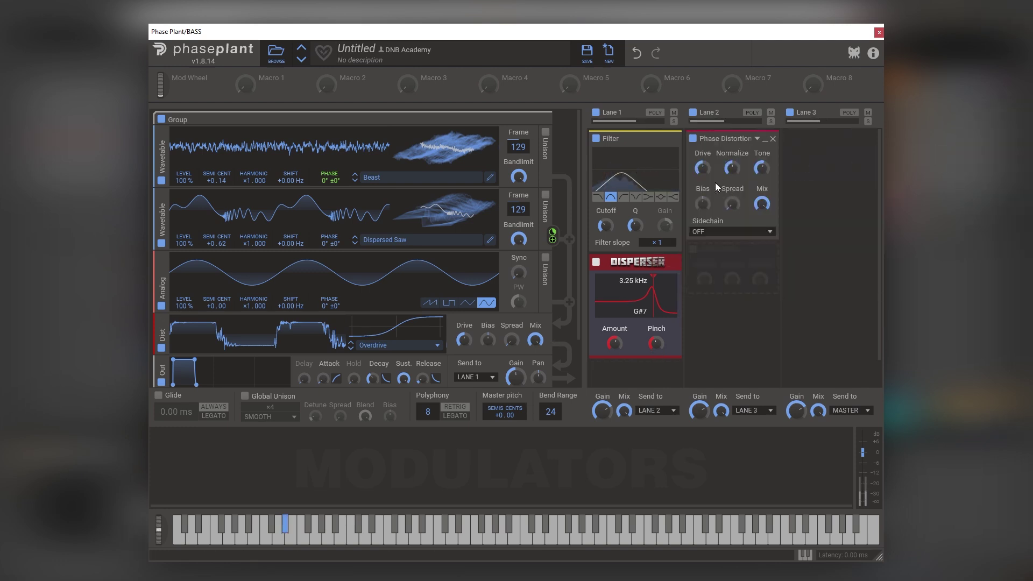
{"action": "left_click_drag", "start_coordinate": [699, 173], "coordinate": [701, 157]}
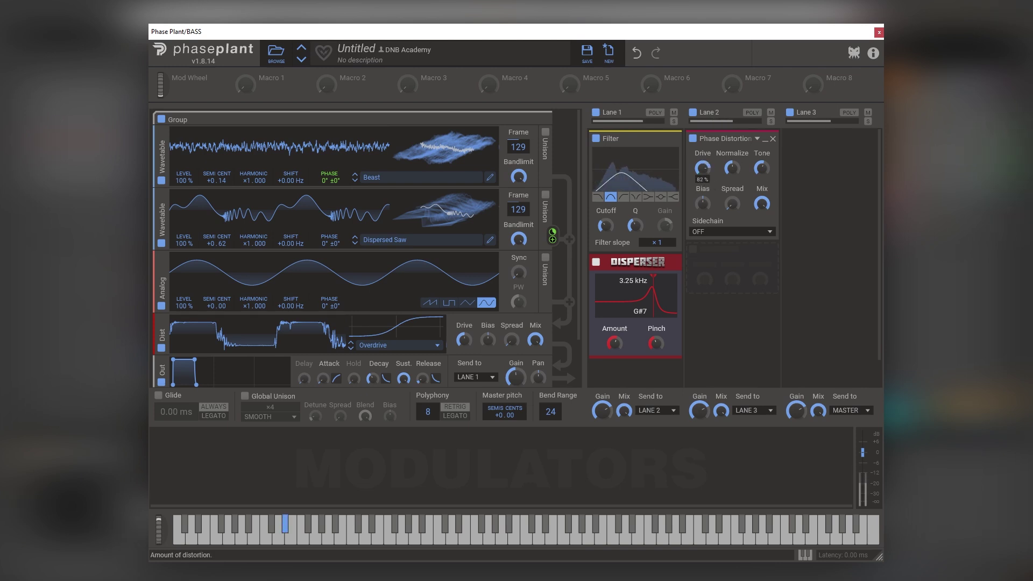
Step: Add a Faturator below the Phase Distortion in Lane 2 and set the Phase Distortion's Mix to 25%
{"action": "left_click", "coordinate": [705, 265]}
{"action": "left_click", "coordinate": [702, 429]}
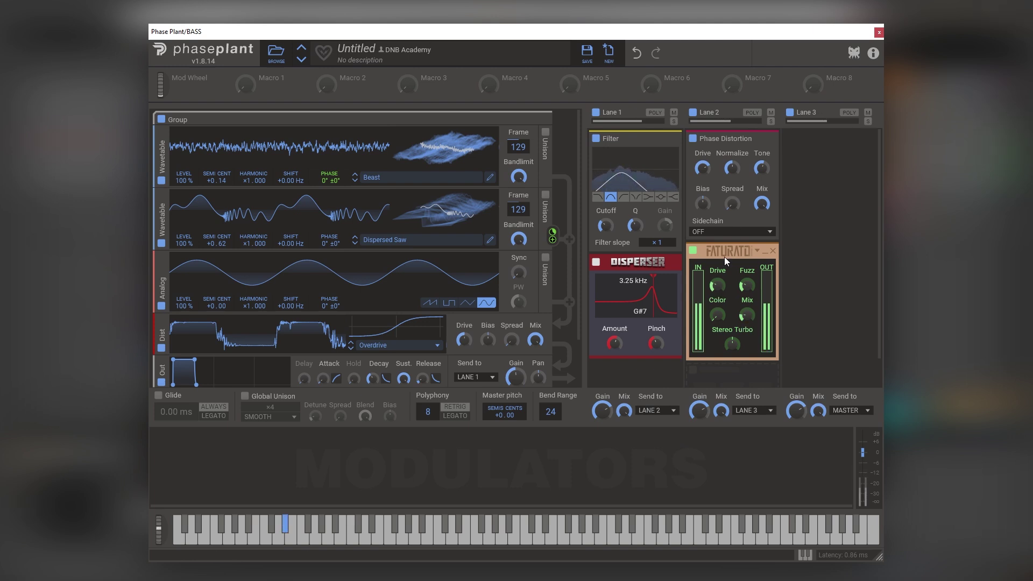
{"action": "left_click_drag", "start_coordinate": [762, 204], "coordinate": [762, 211]}
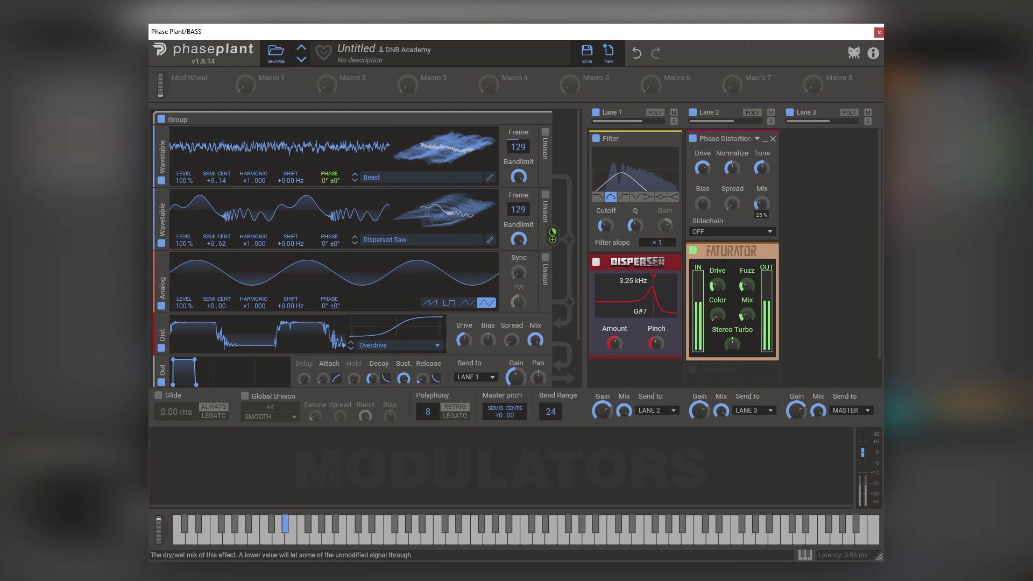
Step: Add a Multipass with the OTT preset to Lane 3, inspect its bands and duplicate it into three collapsed instances
{"action": "left_click", "coordinate": [799, 153]}
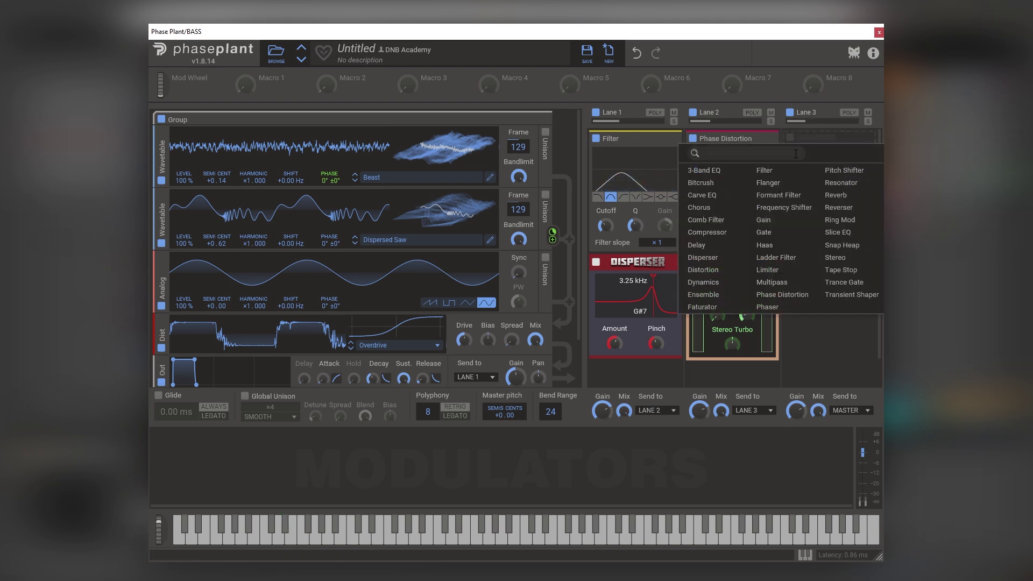
{"action": "left_click", "coordinate": [772, 282]}
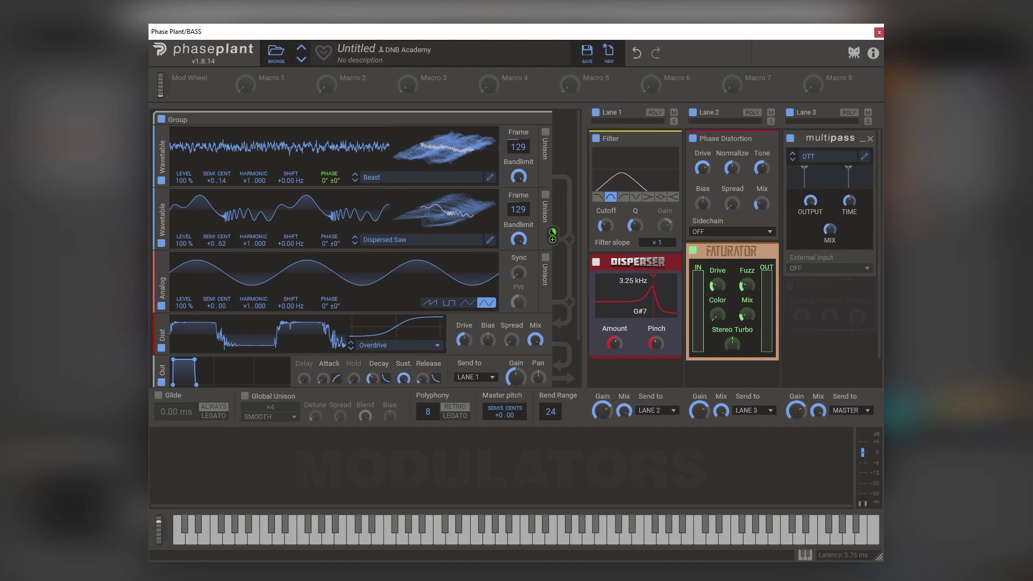
{"action": "left_click", "coordinate": [864, 157]}
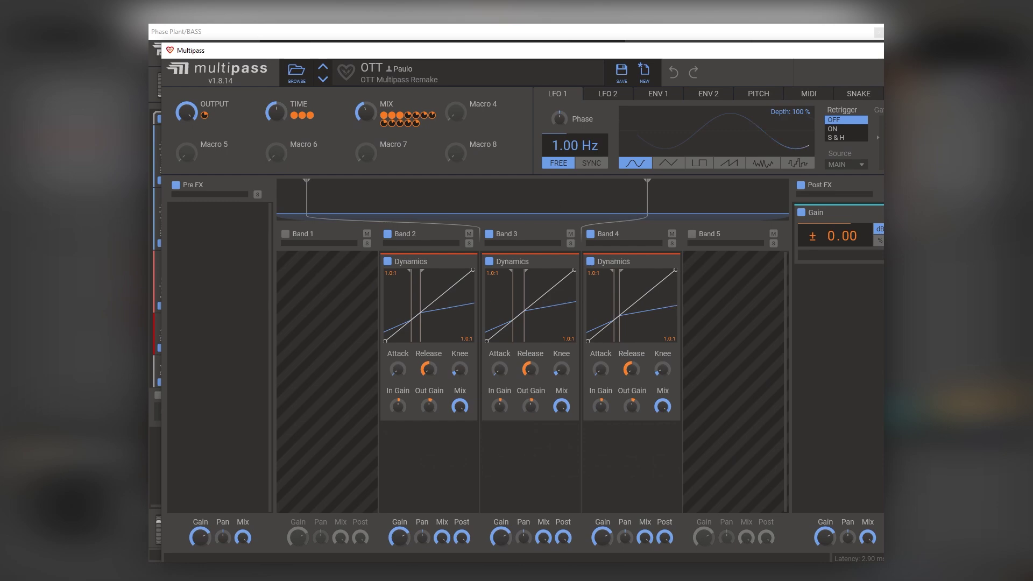
{"action": "left_click", "coordinate": [896, 50]}
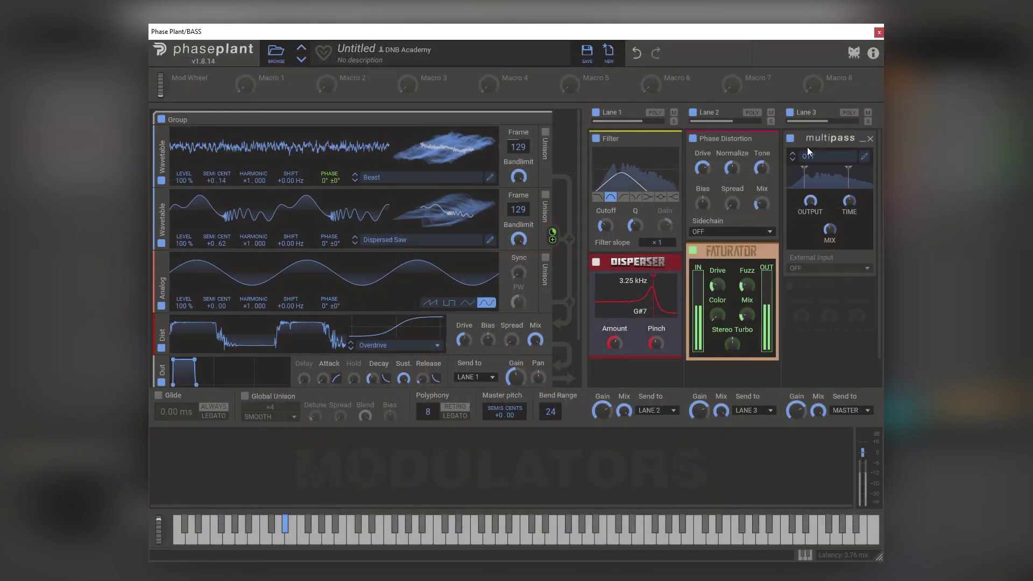
{"action": "left_click_drag", "start_coordinate": [847, 140], "coordinate": [822, 189]}
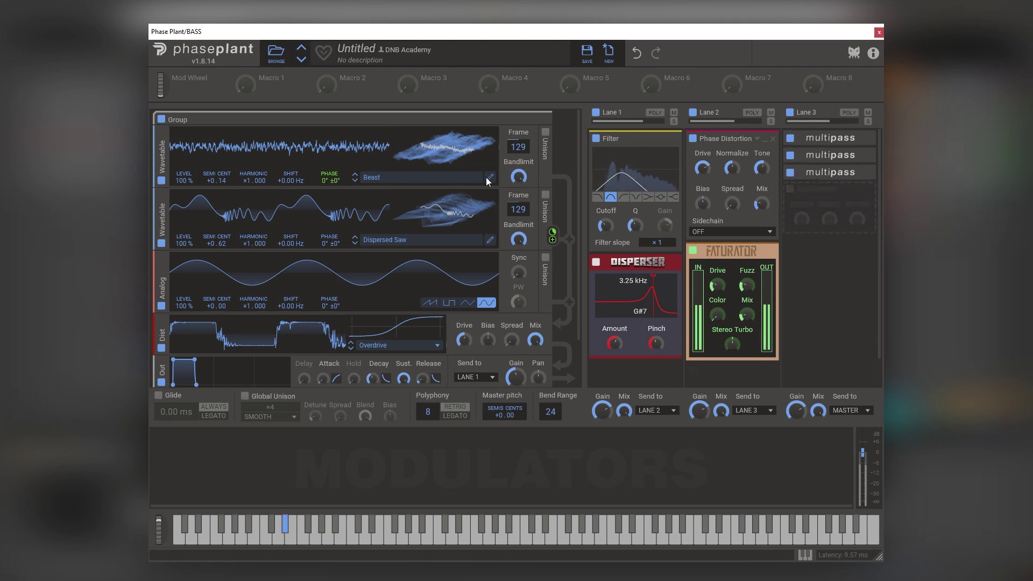
Step: Expand the second and third Multipass instances, examine their OTT macro settings and collapse them again
{"action": "left_click", "coordinate": [862, 172]}
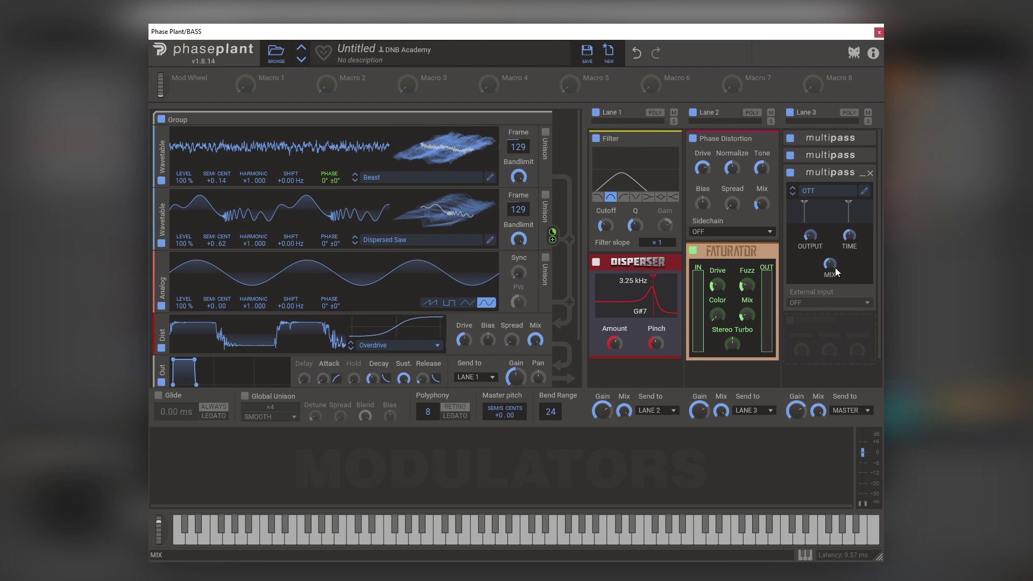
{"action": "double_click", "coordinate": [859, 156]}
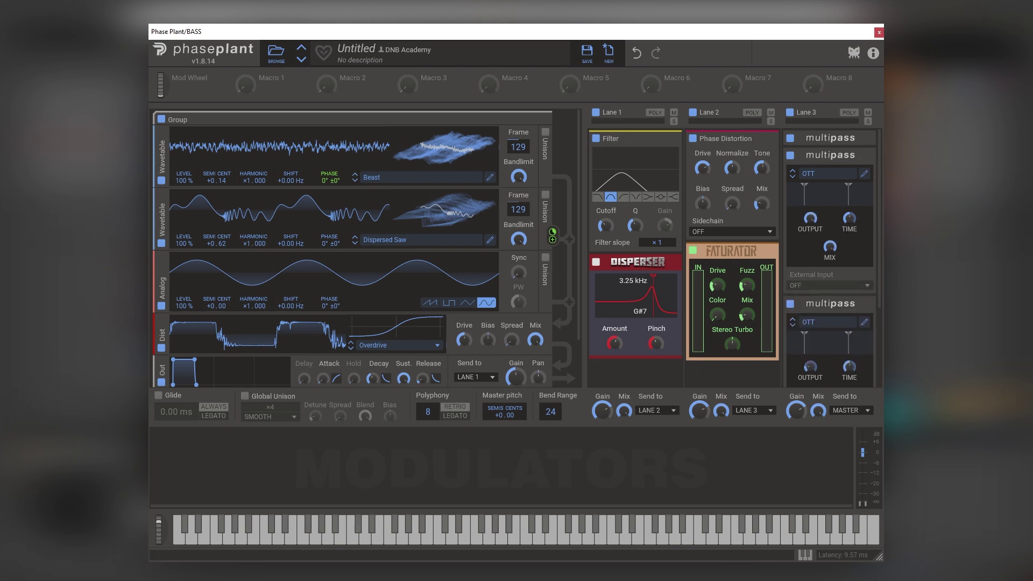
{"action": "mouse_move", "coordinate": [810, 218]}
{"action": "scroll", "coordinate": [827, 282], "scroll_direction": "down", "scroll_amount": 2}
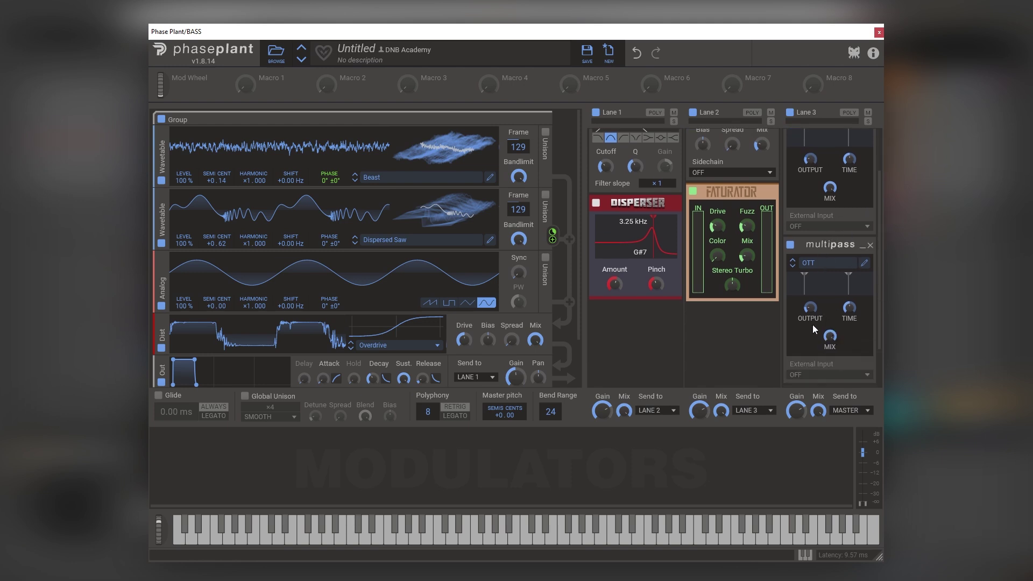
{"action": "scroll", "coordinate": [814, 322], "scroll_direction": "up", "scroll_amount": 2}
{"action": "left_click", "coordinate": [869, 156]}
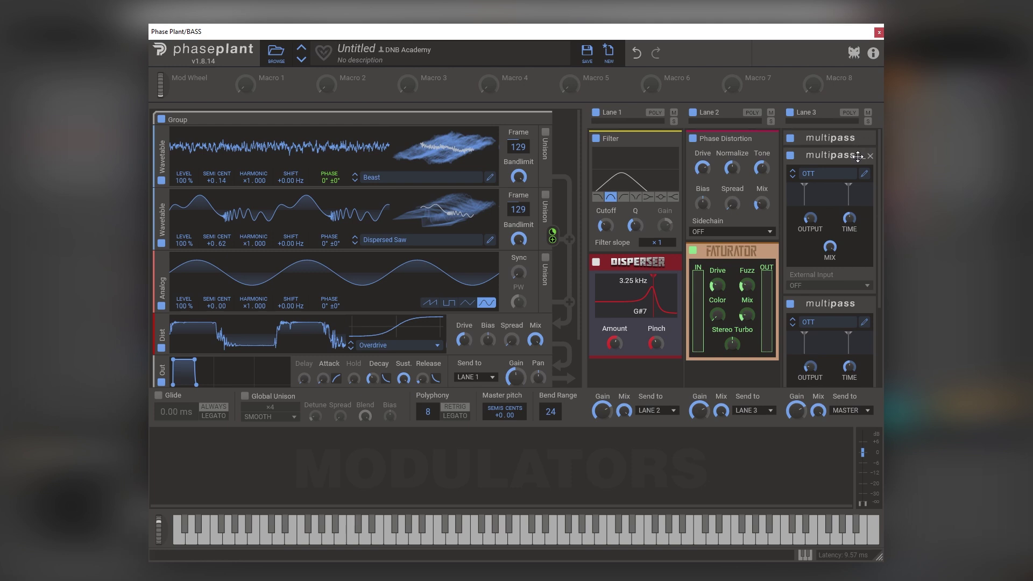
{"action": "left_click", "coordinate": [860, 156]}
{"action": "left_click", "coordinate": [861, 173]}
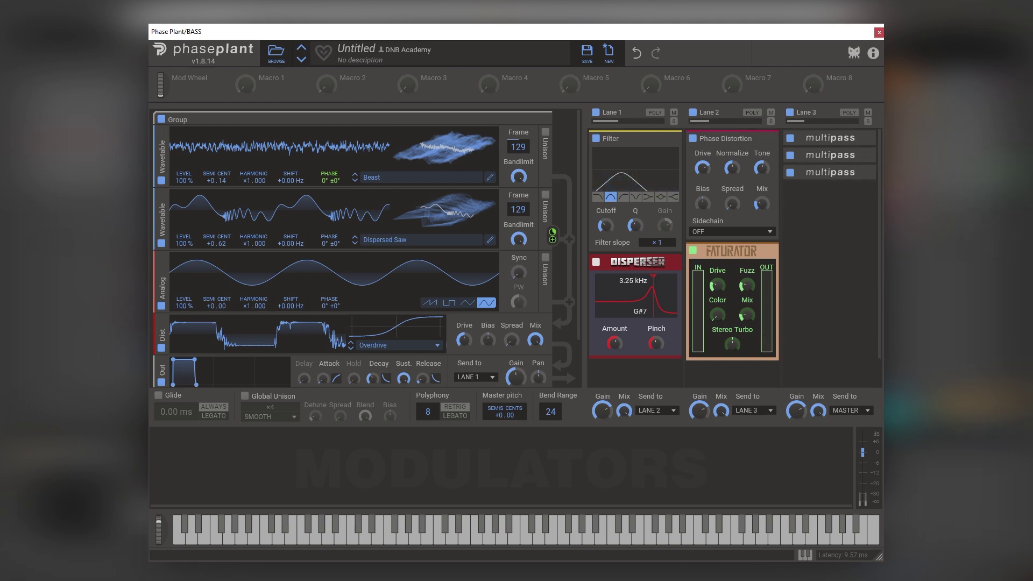
Step: Add a Slice EQ below the Multipass instances, shaping a strong boost around 1 kHz and a cut around 4.7 kHz
{"action": "left_click", "coordinate": [828, 221]}
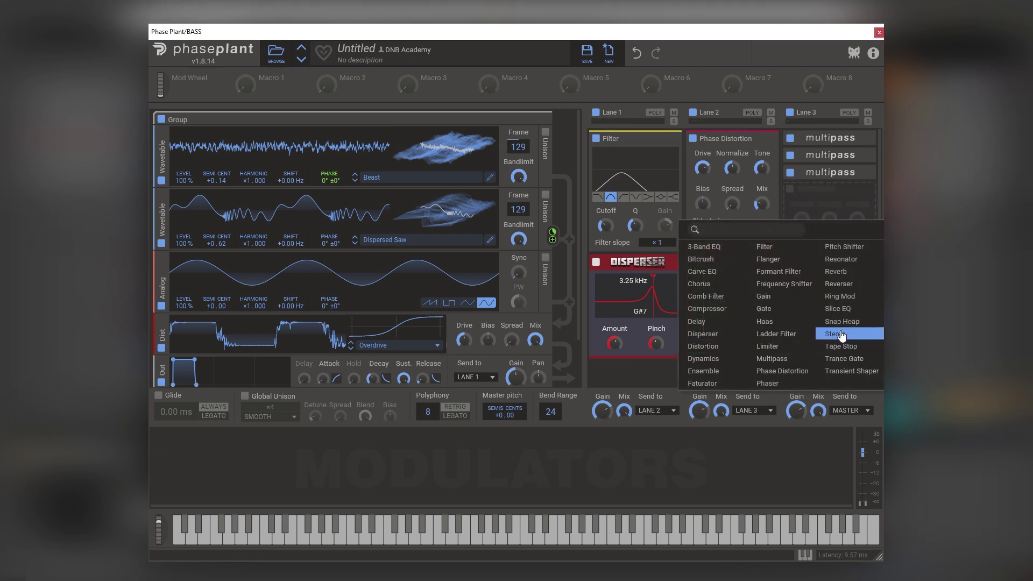
{"action": "left_click", "coordinate": [838, 309]}
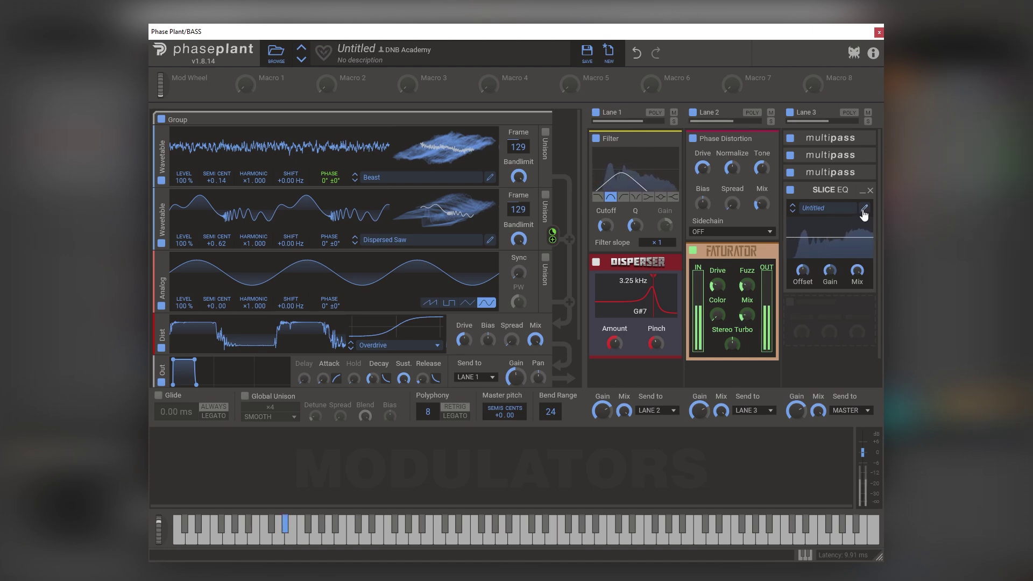
{"action": "left_click", "coordinate": [863, 209]}
{"action": "left_click_drag", "start_coordinate": [773, 337], "coordinate": [784, 414]}
{"action": "left_click_drag", "start_coordinate": [552, 325], "coordinate": [574, 166]}
{"action": "left_click_drag", "start_coordinate": [783, 419], "coordinate": [756, 392]}
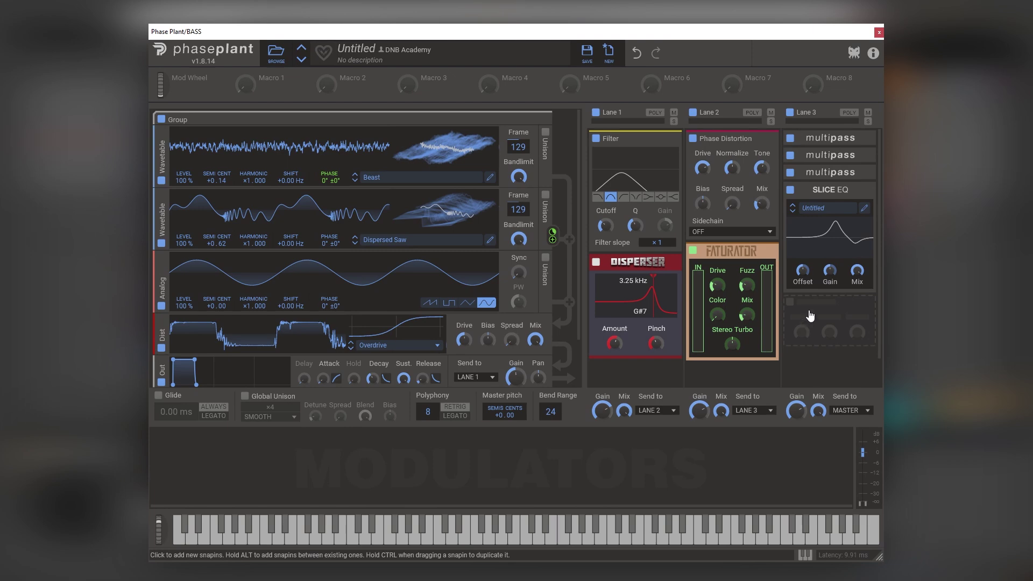
Step: Reopen the Slice EQ, add a high-shelf boost around 10.8 kHz and refine the mid boost and the upper-mid cut
{"action": "left_click", "coordinate": [864, 208]}
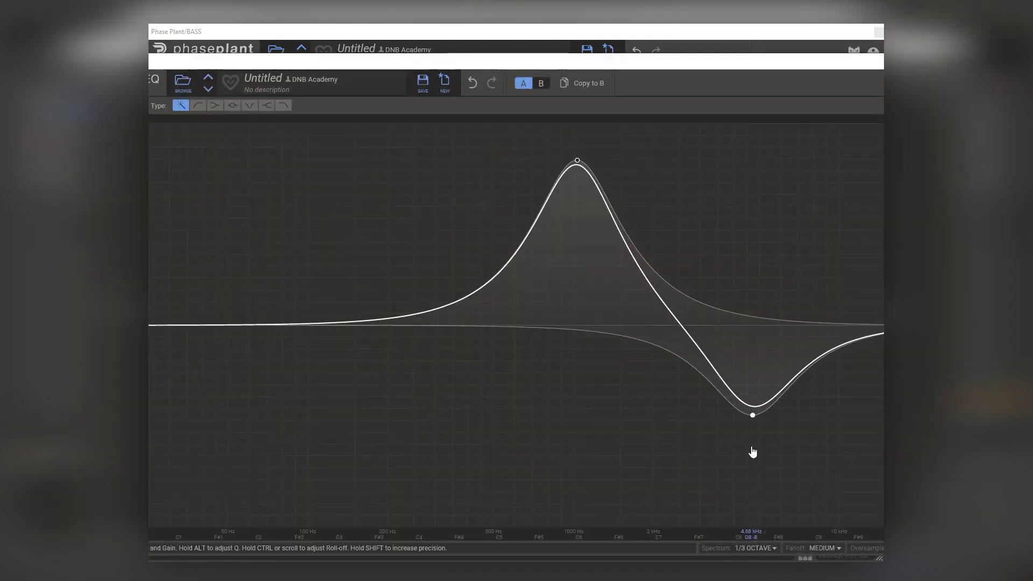
{"action": "left_click_drag", "start_coordinate": [882, 325], "coordinate": [847, 286]}
{"action": "key", "text": "ctrl+z"}
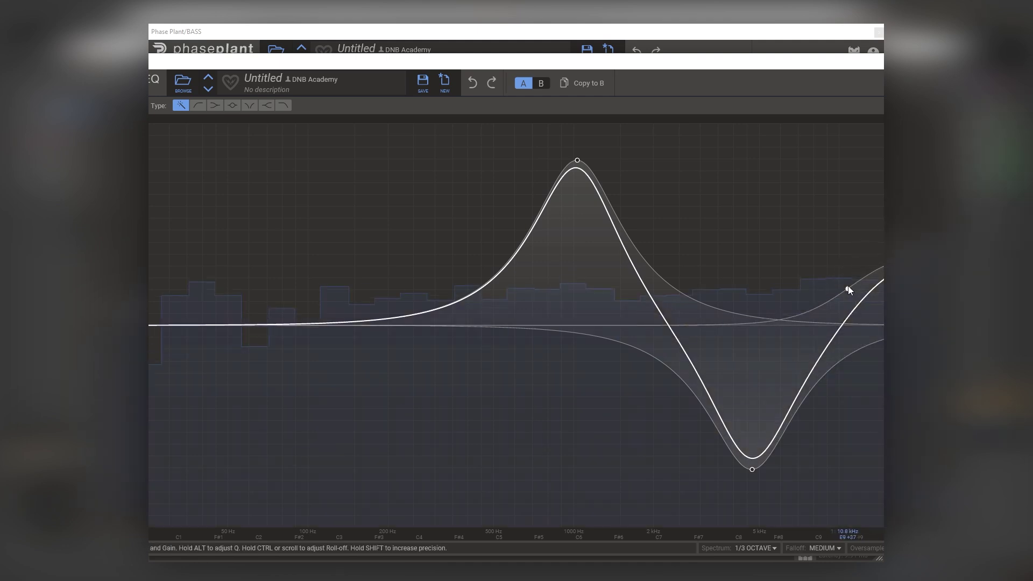
{"action": "left_click_drag", "start_coordinate": [751, 470], "coordinate": [741, 425]}
{"action": "mouse_move", "coordinate": [577, 161]}
{"action": "left_mouse_down"}
{"action": "mouse_move", "coordinate": [443, 167]}
{"action": "mouse_move", "coordinate": [592, 170]}
{"action": "left_mouse_up"}
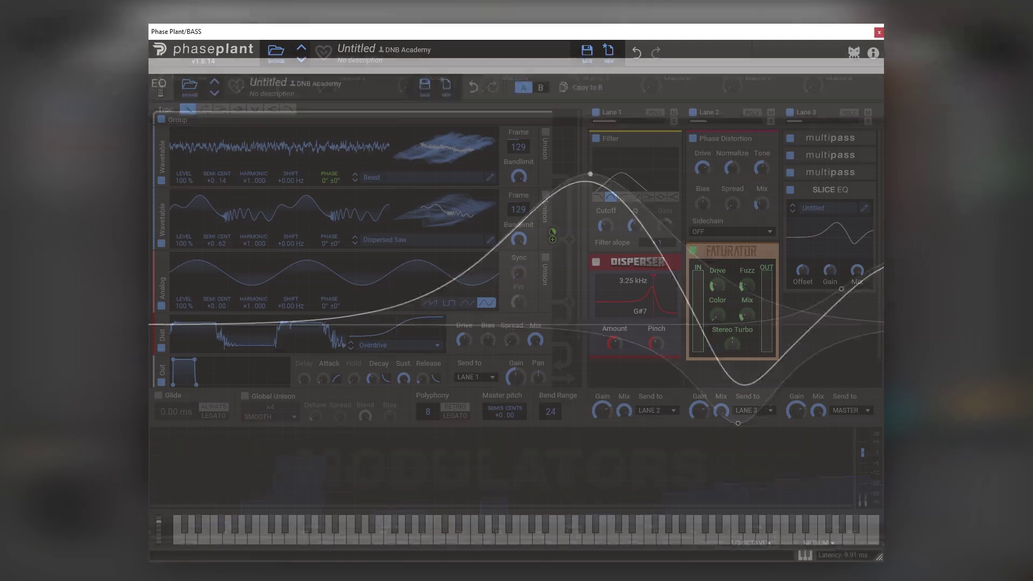
Step: Add a 3-Band EQ below the Slice EQ and boost its low band slightly
{"action": "left_click", "coordinate": [829, 293]}
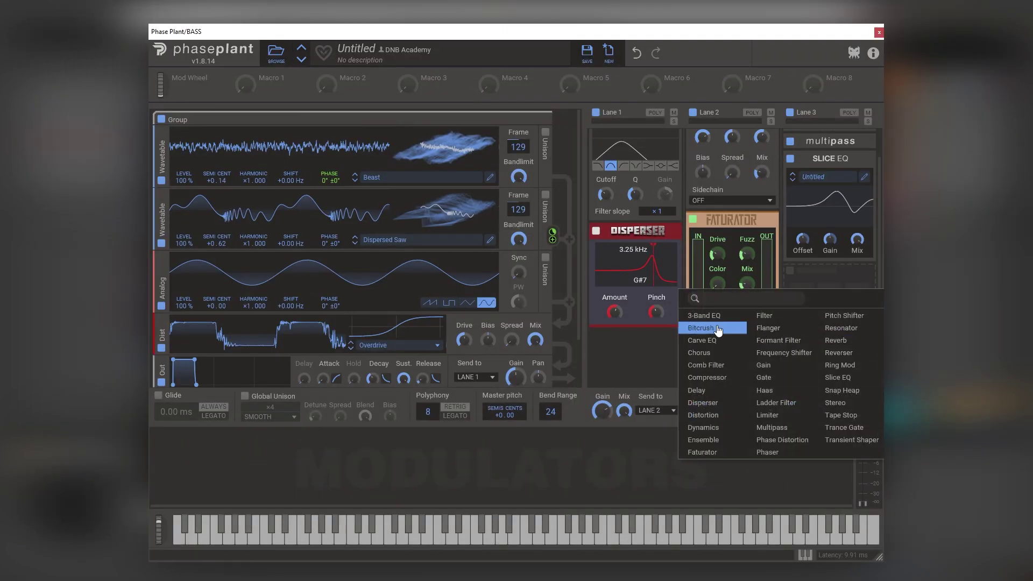
{"action": "left_click", "coordinate": [715, 316]}
{"action": "left_click_drag", "start_coordinate": [800, 349], "coordinate": [799, 351]}
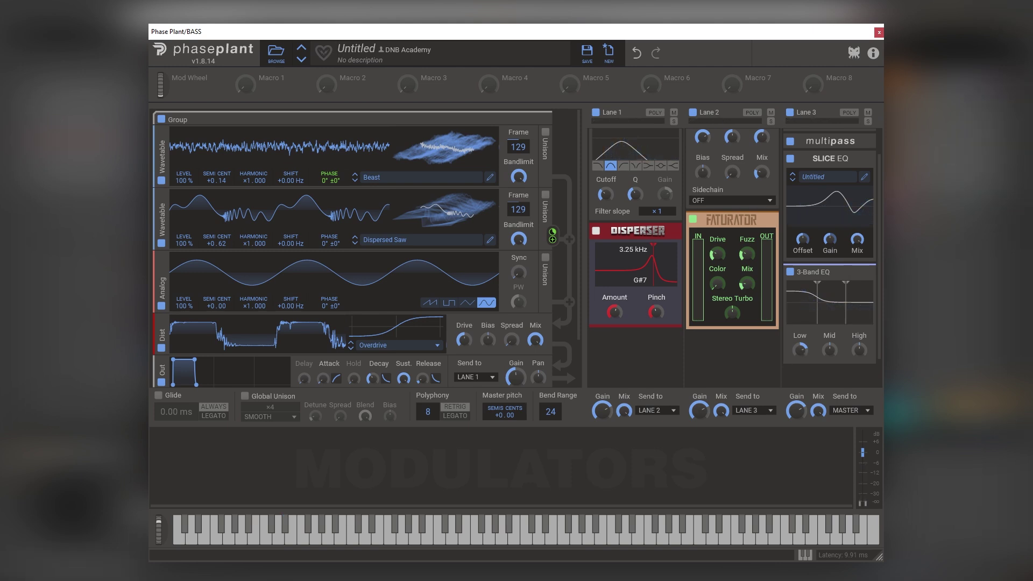
Step: Add a Chorus below the 3-Band EQ in Lane 3 and set its Mix to 50%
{"action": "scroll", "coordinate": [828, 345], "scroll_direction": "down", "scroll_amount": 1}
{"action": "left_click", "coordinate": [829, 338]}
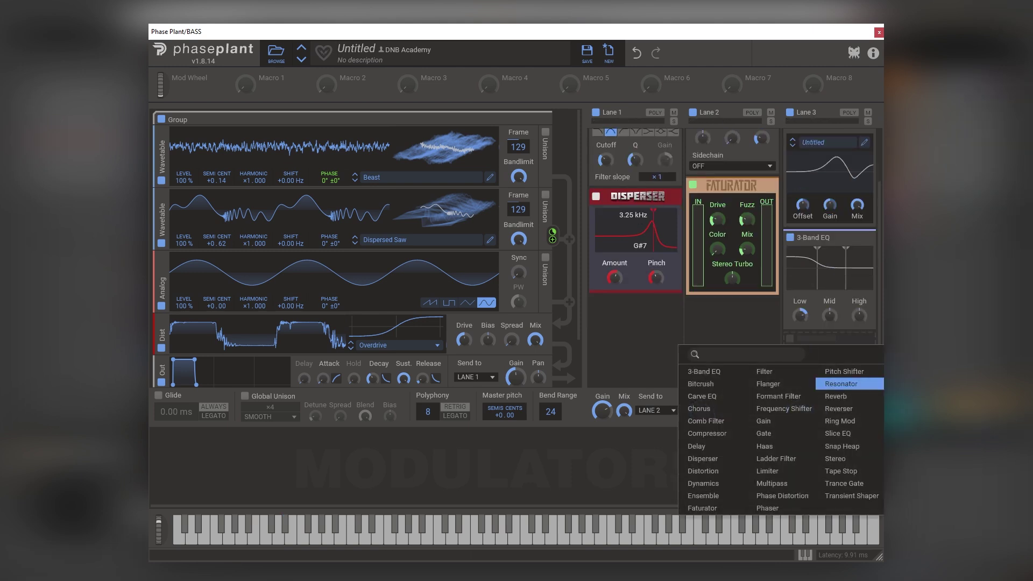
{"action": "left_click", "coordinate": [714, 407]}
{"action": "scroll", "coordinate": [851, 338], "scroll_direction": "down", "scroll_amount": 5}
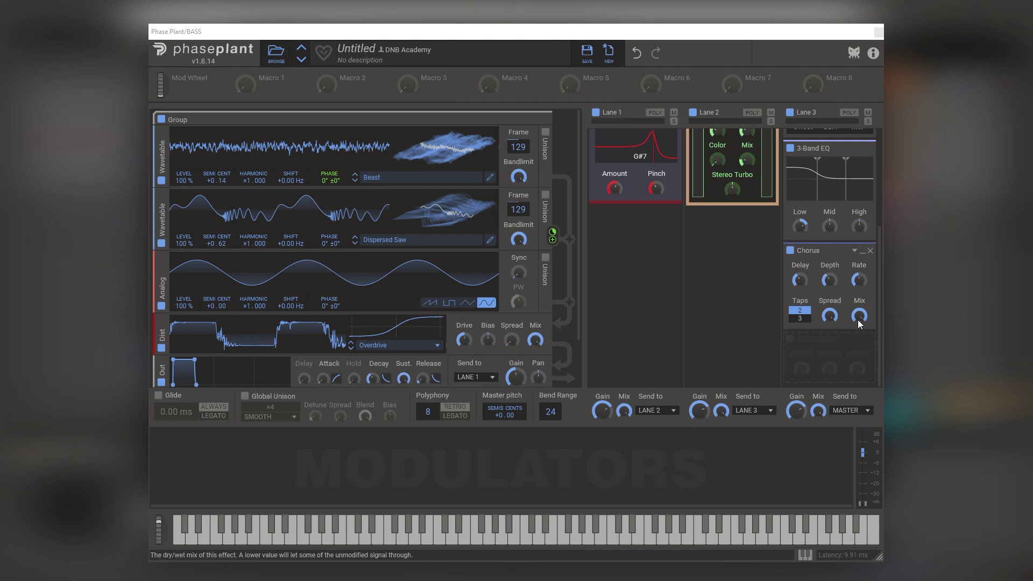
{"action": "left_click_drag", "start_coordinate": [859, 315], "coordinate": [858, 324]}
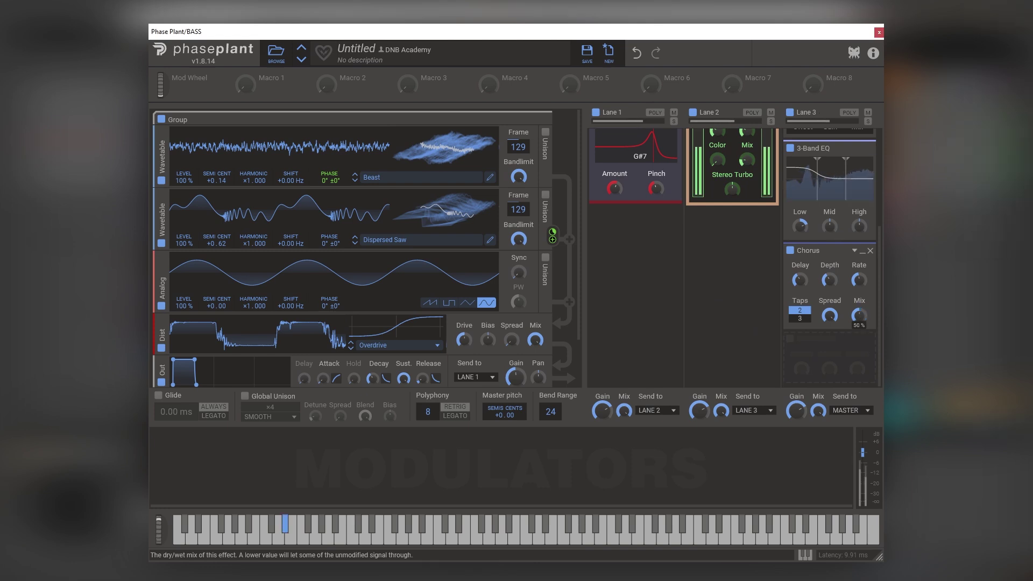
Step: Add a second 3-Band EQ below the Chorus and raise its high and low bands
{"action": "left_click", "coordinate": [830, 361]}
{"action": "left_click", "coordinate": [699, 381]}
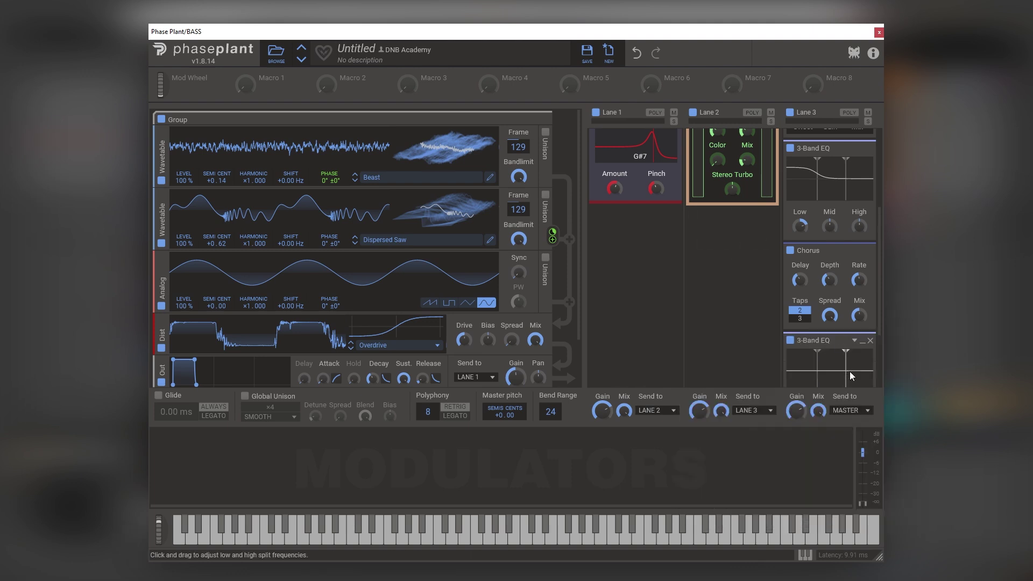
{"action": "scroll", "coordinate": [850, 371], "scroll_direction": "down", "scroll_amount": 2}
{"action": "left_click_drag", "start_coordinate": [859, 316], "coordinate": [845, 282]}
{"action": "left_click_drag", "start_coordinate": [800, 316], "coordinate": [800, 304]}
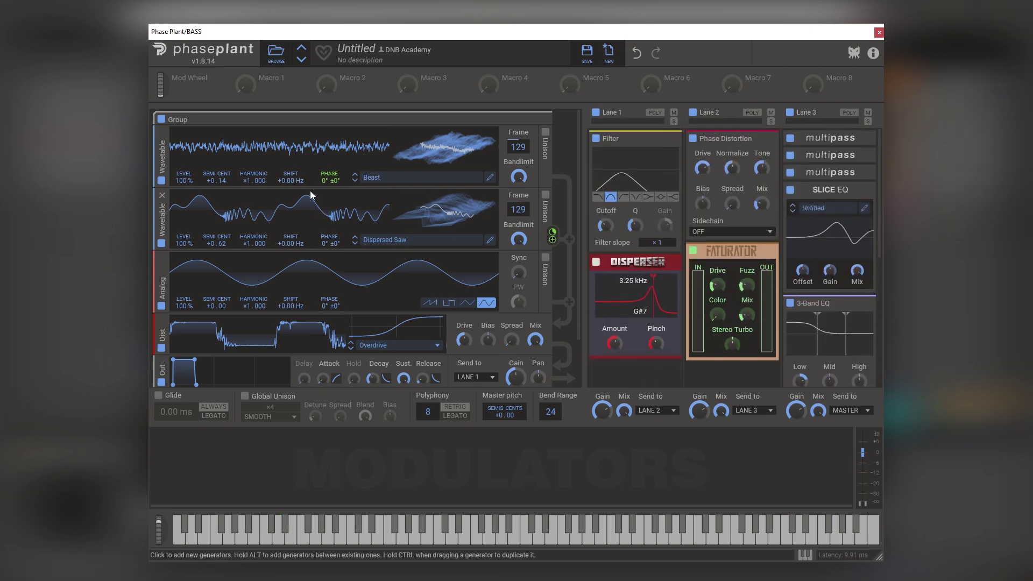
Step: Try the Spectrosub 2 wavetable in the first oscillator and return it to Beast
{"action": "left_click", "coordinate": [355, 174]}
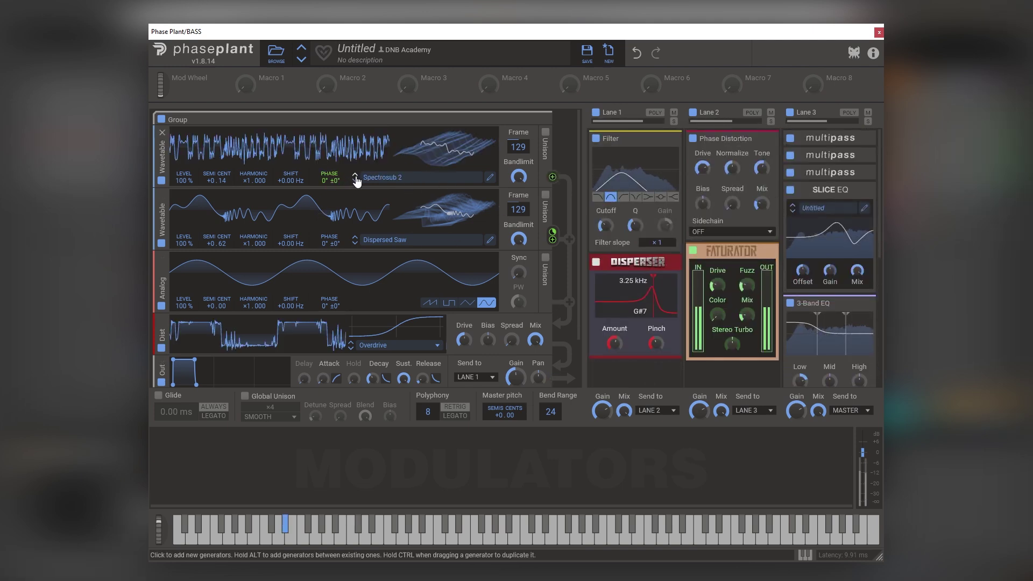
{"action": "left_click", "coordinate": [354, 181]}
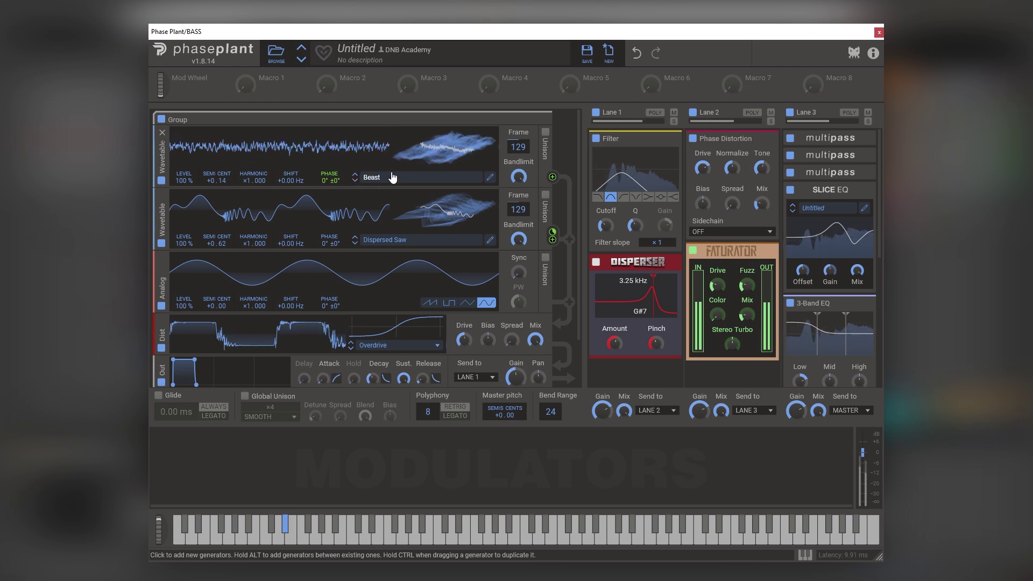
Step: Set the second wavetable's phase modulation of the first oscillator to 34%
{"action": "left_click_drag", "start_coordinate": [552, 232], "coordinate": [553, 244]}
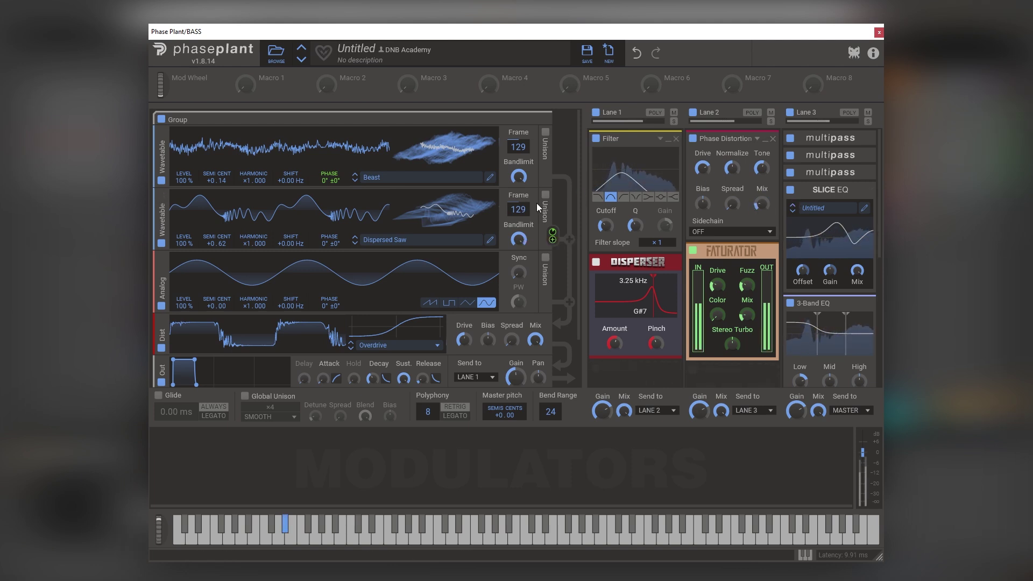
{"action": "mouse_move", "coordinate": [554, 231]}
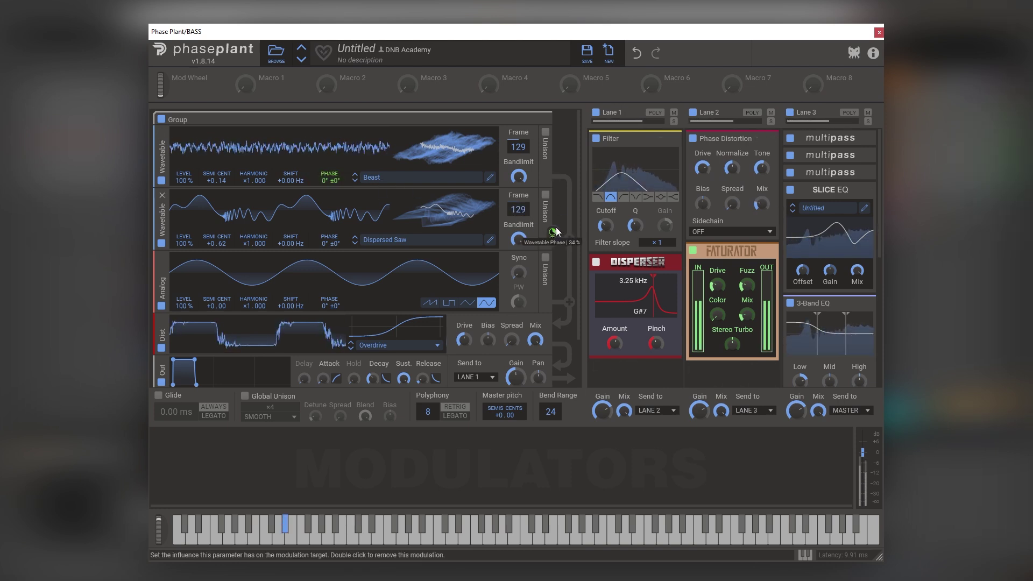
Step: Switch to Ableton Live, enable and unfold the Auto Pan after the EQ Eight, and show the browser
{"action": "mouse_move", "coordinate": [776, 75]}
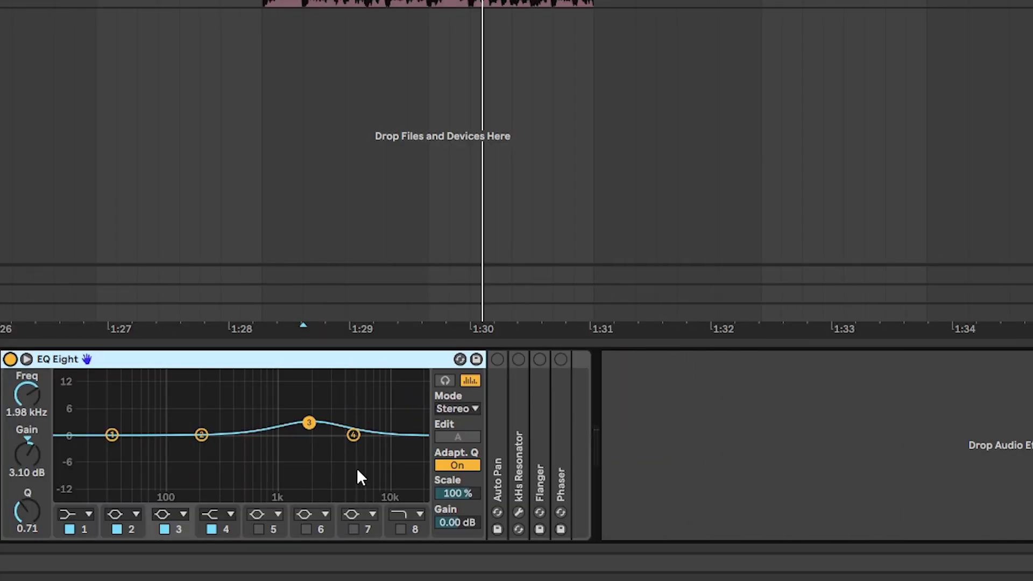
{"action": "left_click", "coordinate": [495, 389]}
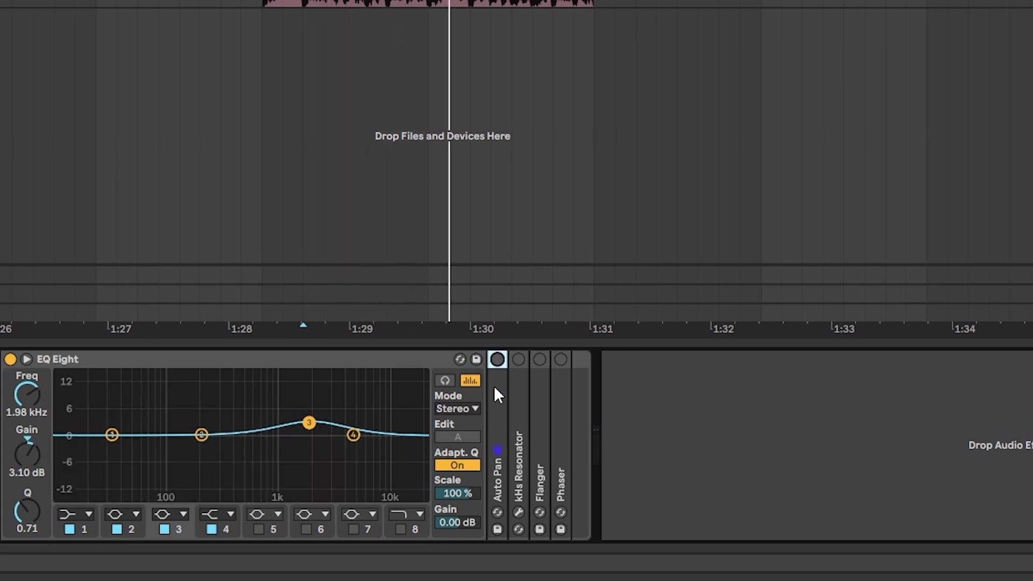
{"action": "double_click", "coordinate": [495, 386]}
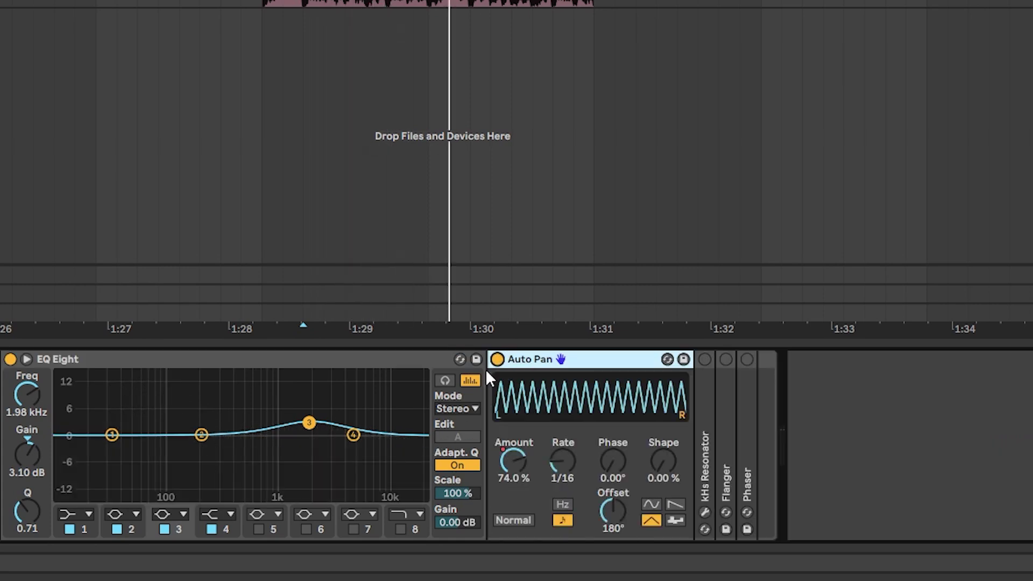
{"action": "key", "text": "ctrl+alt+b"}
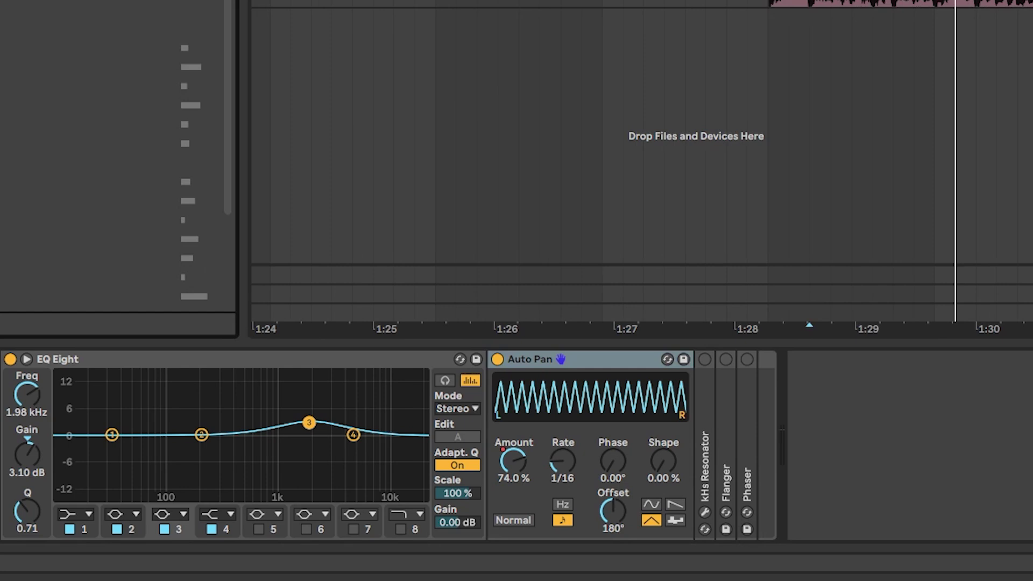
Step: Replace the Auto Pan after the EQ Eight with a fresh Auto Pan from the browser and hide the browser
{"action": "scroll", "coordinate": [119, 161], "scroll_direction": "down", "scroll_amount": 5}
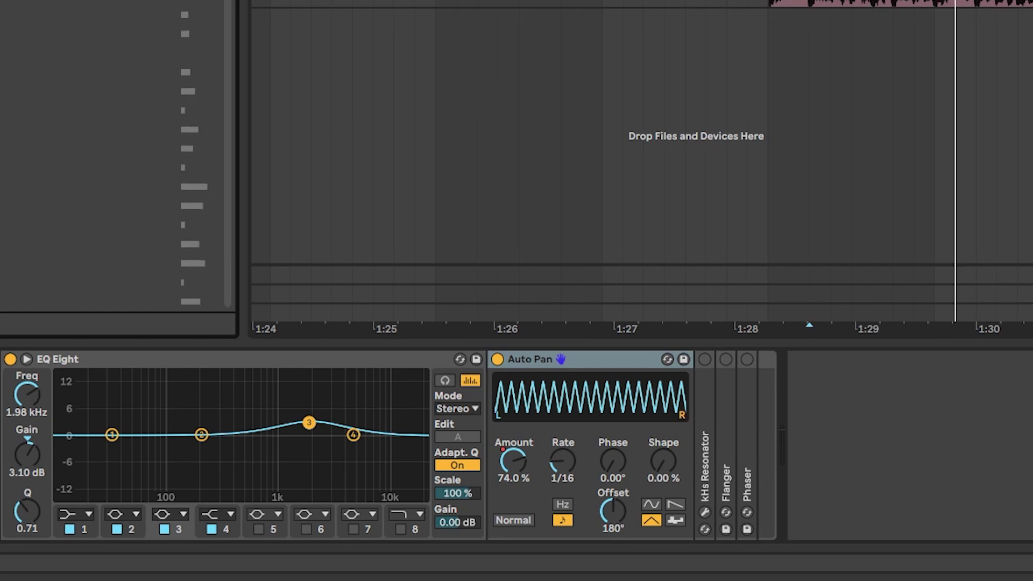
{"action": "scroll", "coordinate": [118, 161], "scroll_direction": "up", "scroll_amount": 5}
{"action": "left_click_drag", "start_coordinate": [771, 433], "coordinate": [669, 441]}
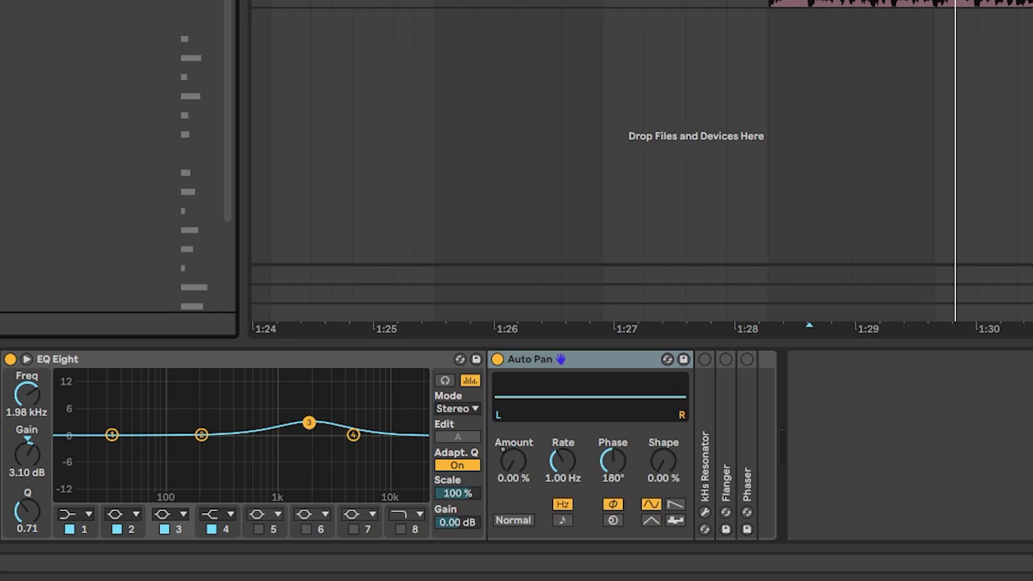
{"action": "key", "text": "ctrl+alt+b"}
Step: Set the new Auto Pan's Amount to 100% and Phase to 0°, and start playback
{"action": "left_click_drag", "start_coordinate": [518, 457], "coordinate": [518, 409]}
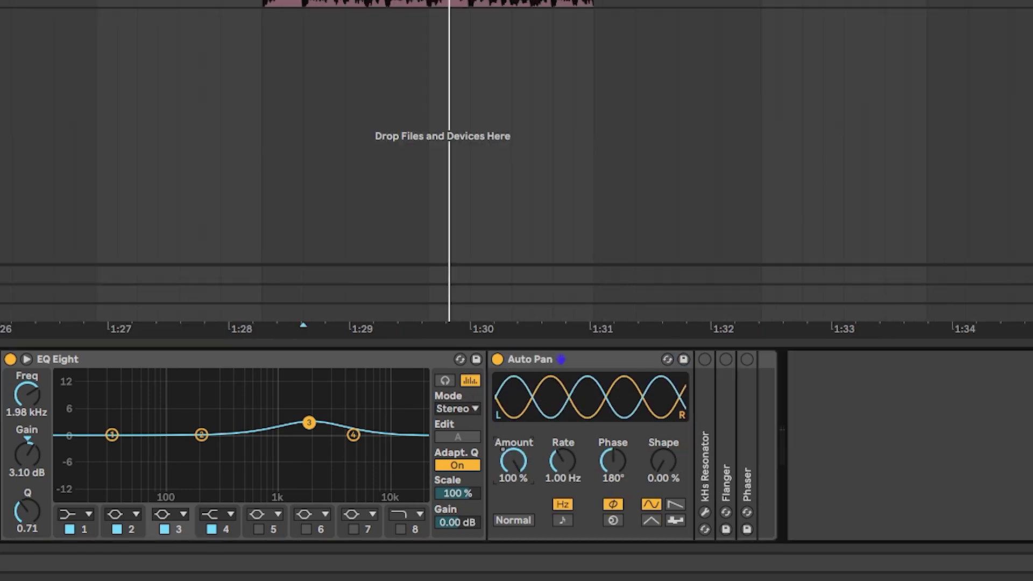
{"action": "left_click_drag", "start_coordinate": [613, 461], "coordinate": [613, 514]}
{"action": "key", "text": "space"}
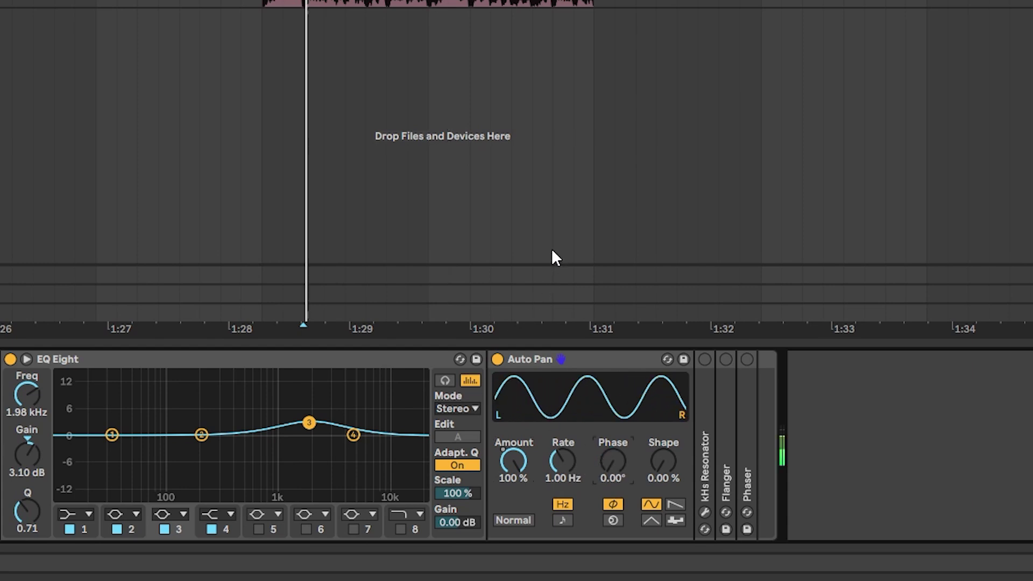
Step: Lower the Auto Pan's Amount to about 97% and adjust its Rate while listening to the bass
{"action": "left_click_drag", "start_coordinate": [515, 452], "coordinate": [514, 453]}
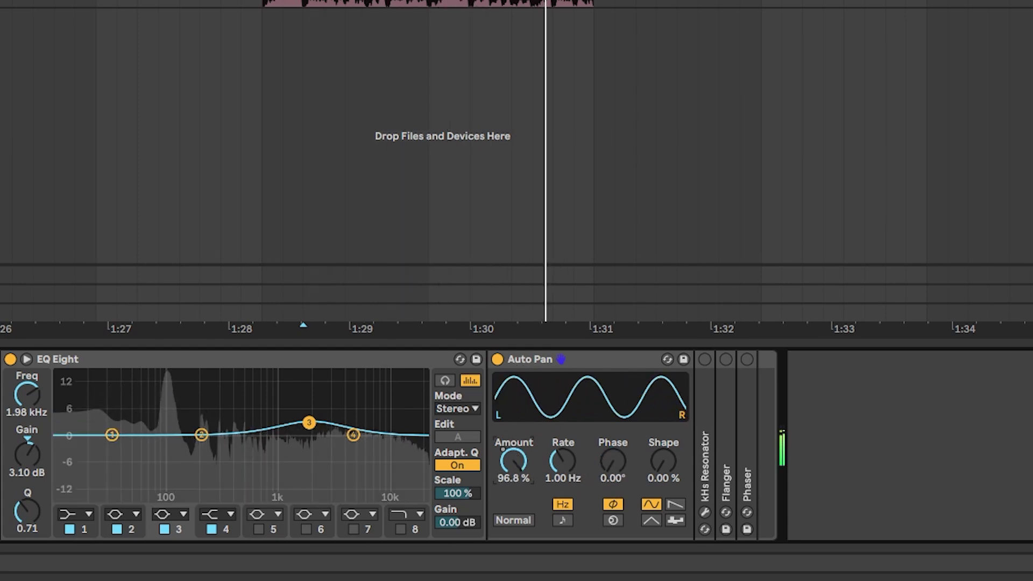
{"action": "mouse_move", "coordinate": [564, 452]}
{"action": "left_mouse_down"}
{"action": "mouse_move", "coordinate": [560, 400]}
{"action": "mouse_move", "coordinate": [567, 464]}
{"action": "left_mouse_up"}
{"action": "key", "text": "space"}
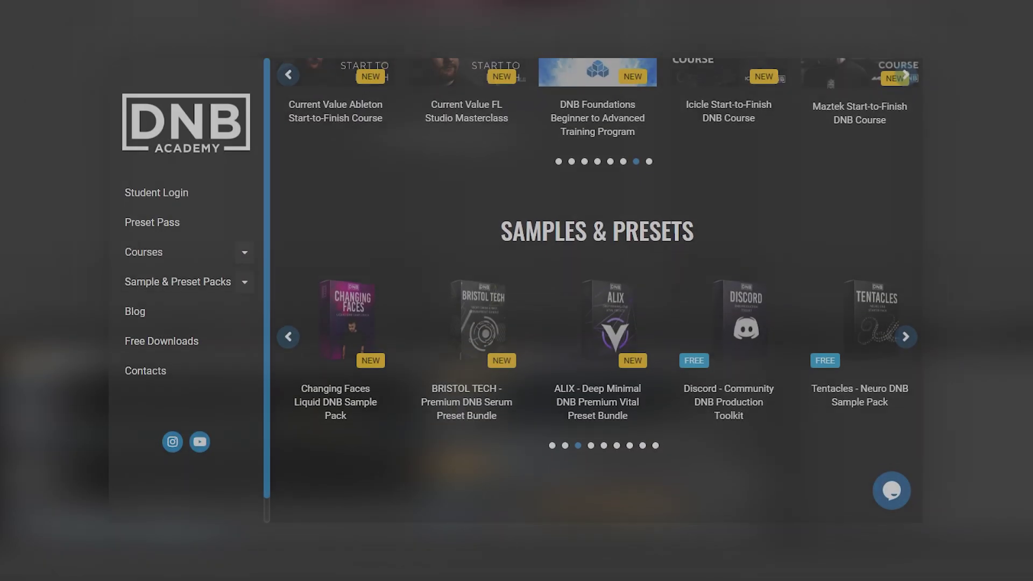
{"action": "scroll", "coordinate": [596, 290], "scroll_direction": "down", "scroll_amount": 2}
{"action": "scroll", "coordinate": [596, 290], "scroll_direction": "down", "scroll_amount": 3}
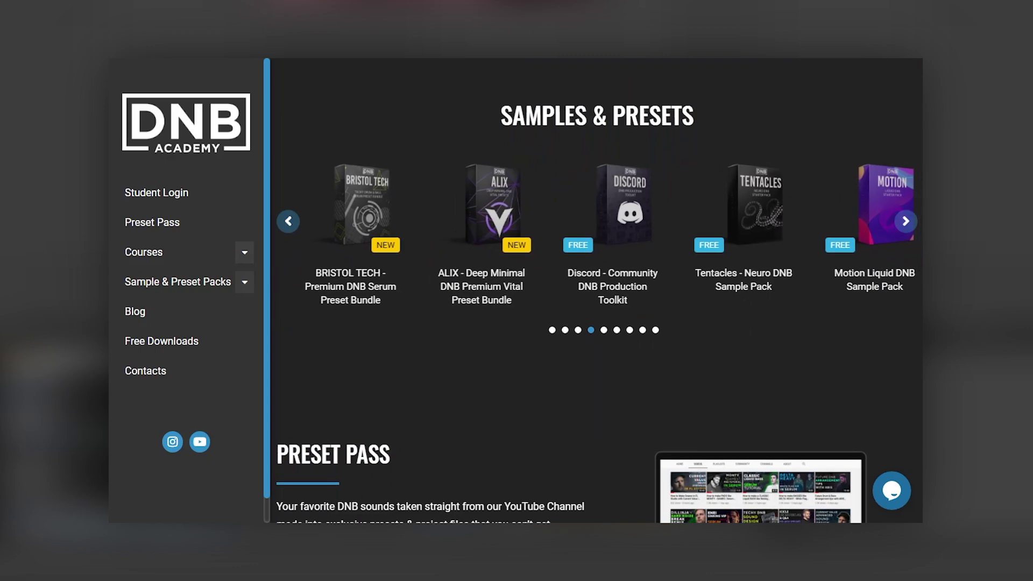
{"action": "scroll", "coordinate": [596, 290], "scroll_direction": "down", "scroll_amount": 3}
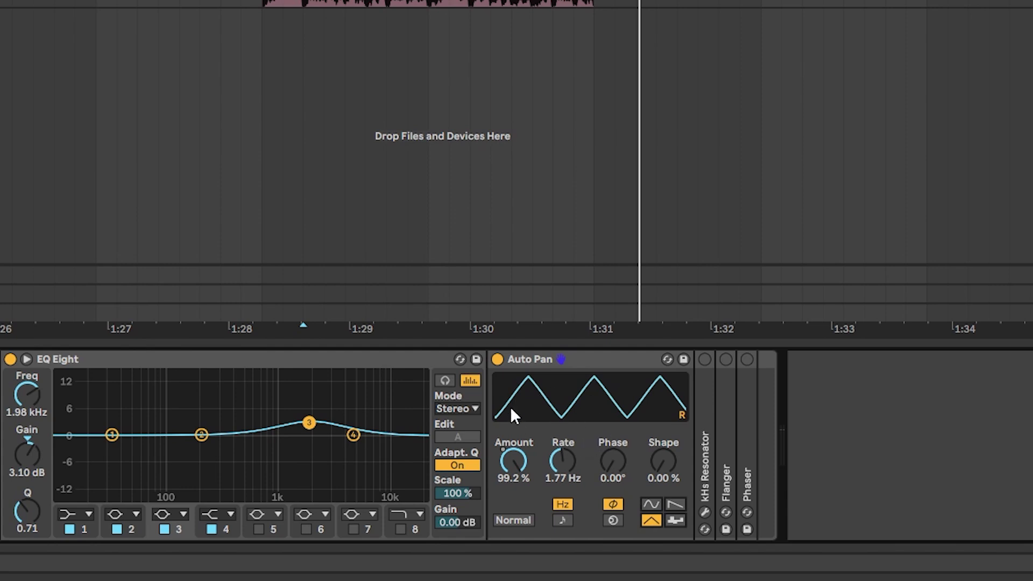
Step: Set the Auto Pan's Rate to 11.9 Hz while the bass plays and return its Amount to the default
{"action": "key", "text": "space"}
{"action": "left_click_drag", "start_coordinate": [562, 459], "coordinate": [562, 430]}
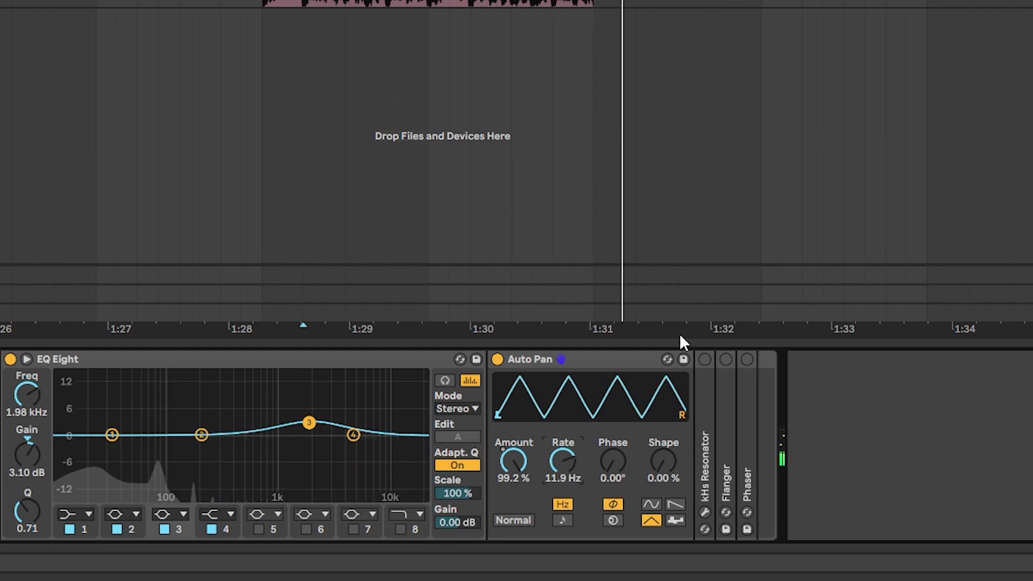
{"action": "right_click", "coordinate": [511, 461]}
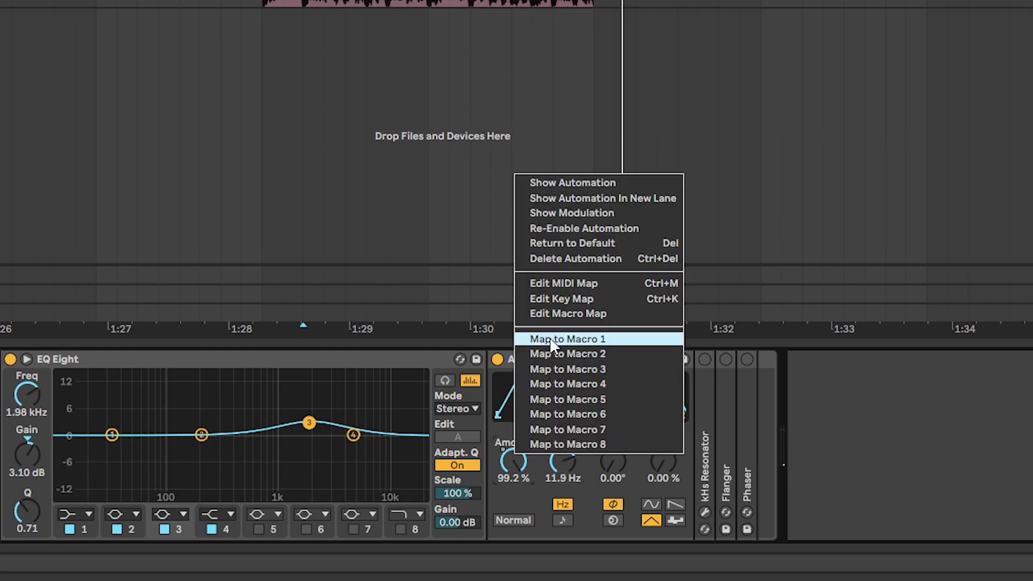
{"action": "left_click", "coordinate": [554, 243]}
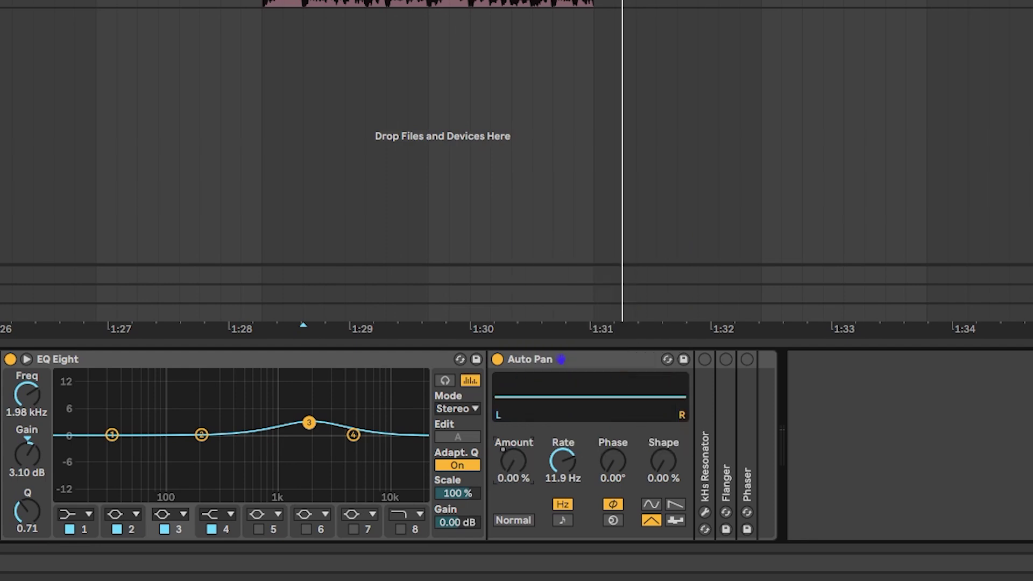
Step: Show the automation of the Auto Pan's Amount on the bass track and play the clip
{"action": "right_click", "coordinate": [518, 450]}
{"action": "left_click", "coordinate": [570, 194]}
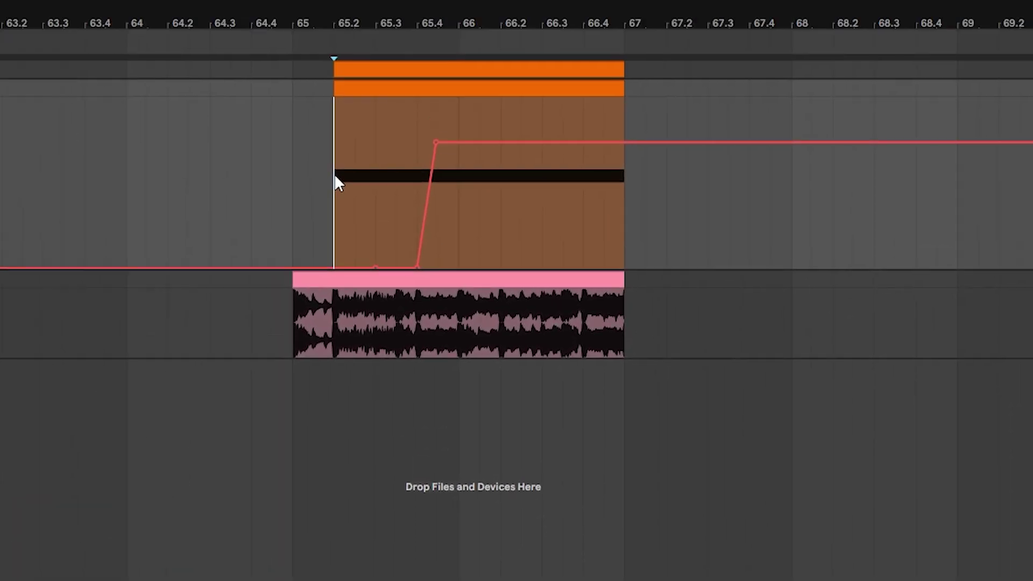
{"action": "key", "text": "space"}
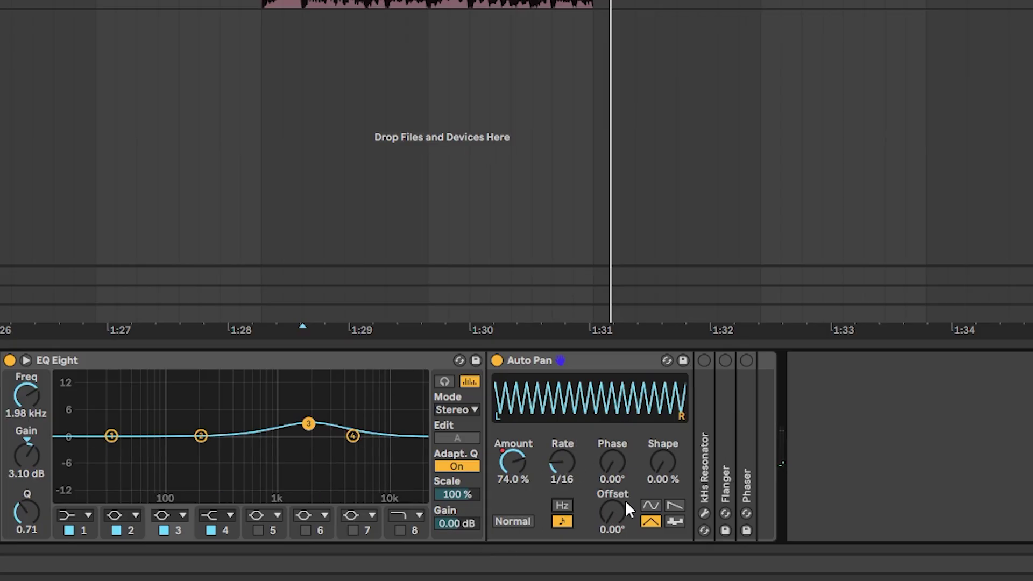
Step: Set the Auto Pan's Offset to 200° and play the bass to hear the effect
{"action": "key", "text": "space"}
{"action": "left_click", "coordinate": [624, 501]}
{"action": "mouse_move", "coordinate": [612, 512]}
{"action": "left_mouse_down"}
{"action": "mouse_move", "coordinate": [612, 438]}
{"action": "mouse_move", "coordinate": [612, 453]}
{"action": "left_mouse_up"}
{"action": "key", "text": "space"}
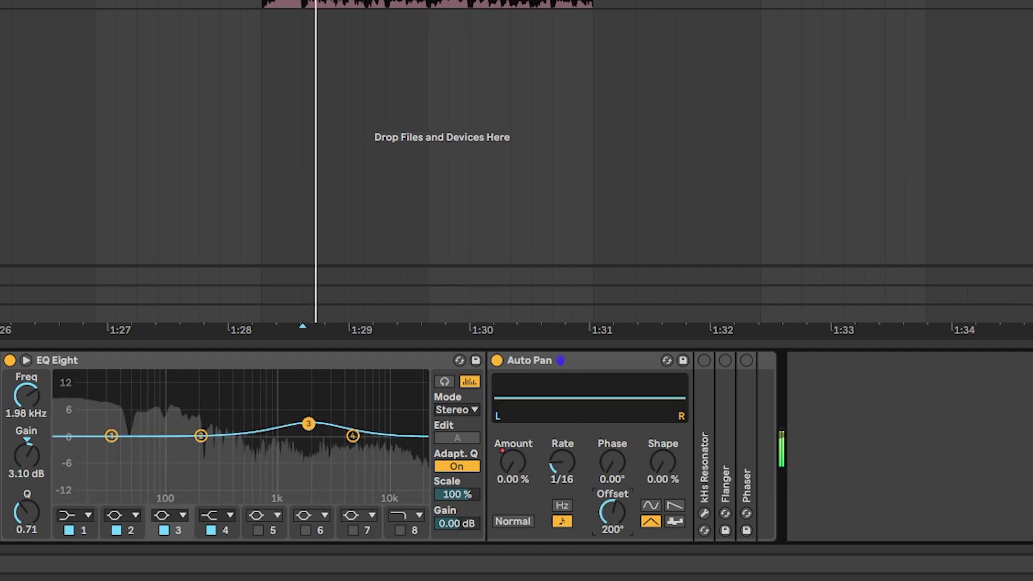
{"action": "key", "text": "space"}
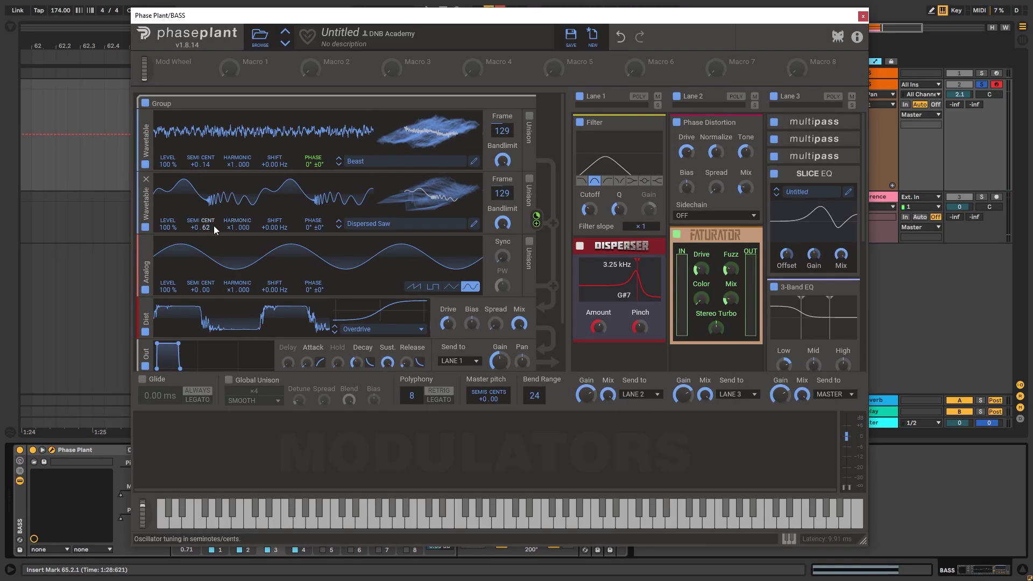
Step: Try detuning Phase Plant's second wavetable oscillator to 0.78 and return its tuning to 0.00
{"action": "left_click_drag", "start_coordinate": [214, 225], "coordinate": [207, 188]}
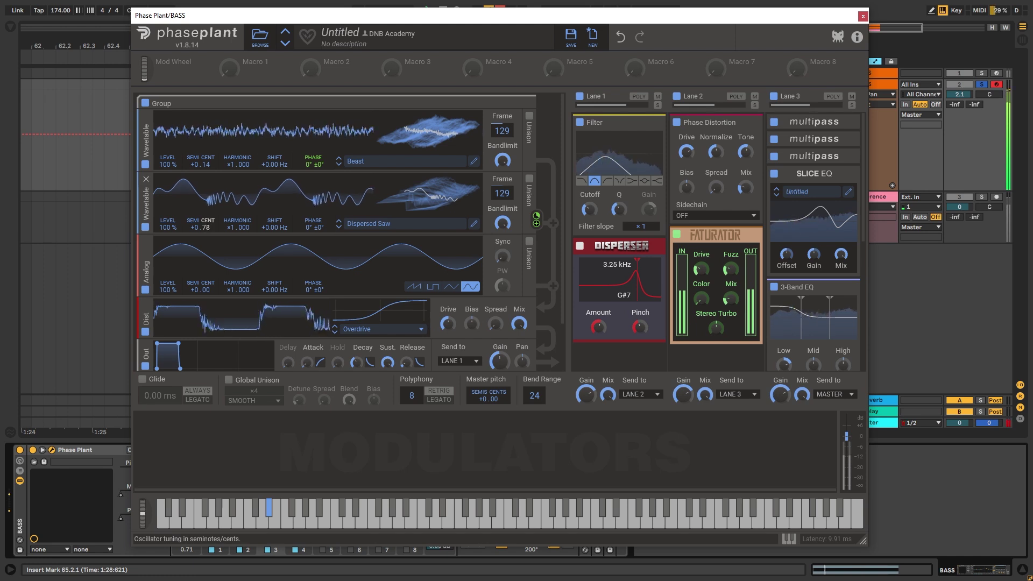
{"action": "left_click_drag", "start_coordinate": [214, 225], "coordinate": [214, 235]}
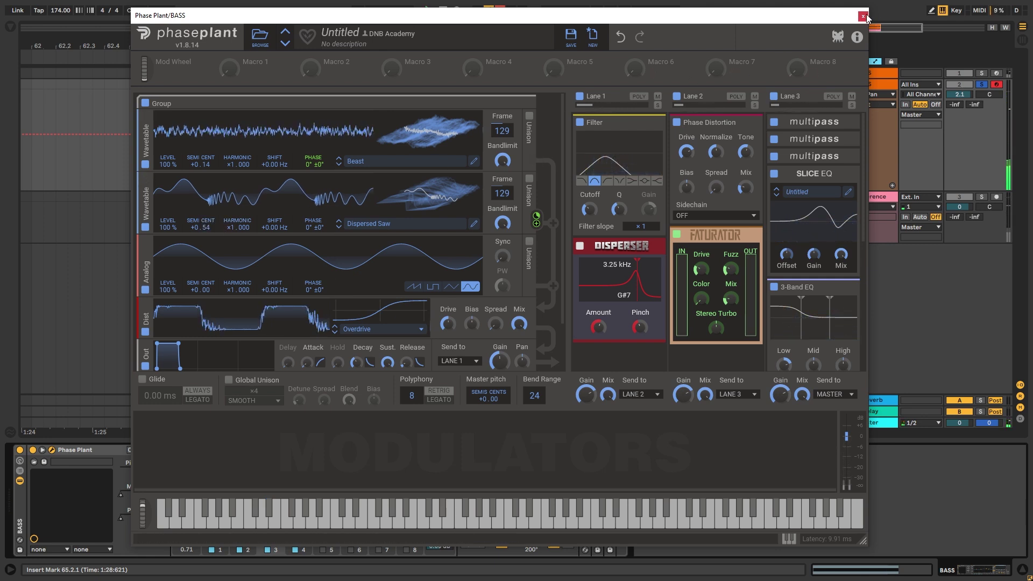